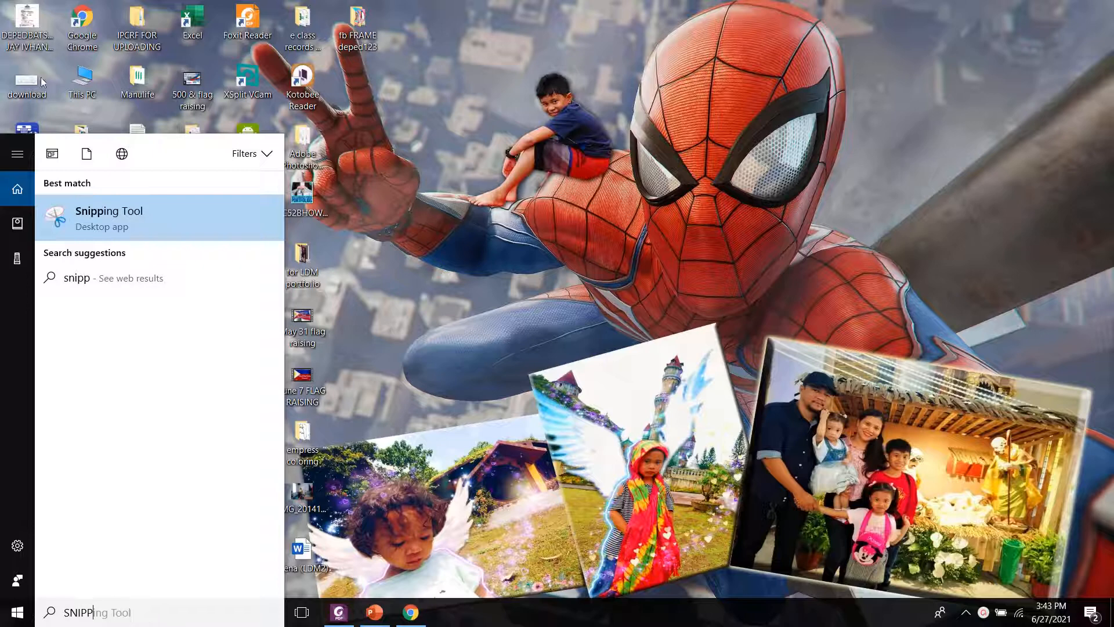
# Step: Open Snipping Tool, move its window clear of the desktop corner, and review the available snip modes and delay options
pyautogui.click(88, 224)
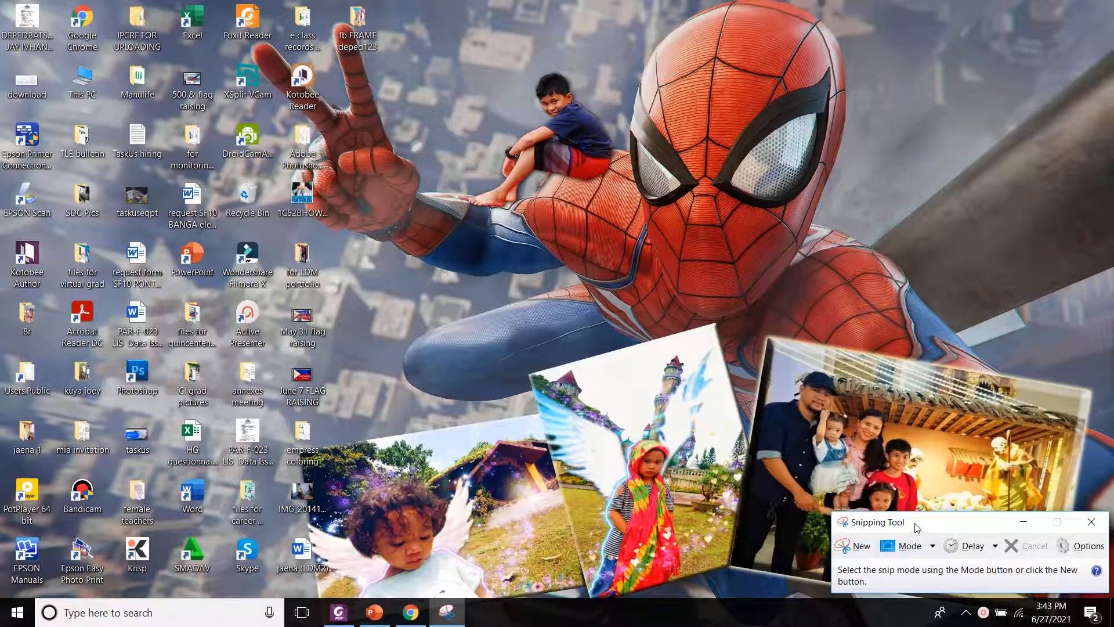
pyautogui.moveTo(917, 527); pyautogui.dragTo(830, 423)
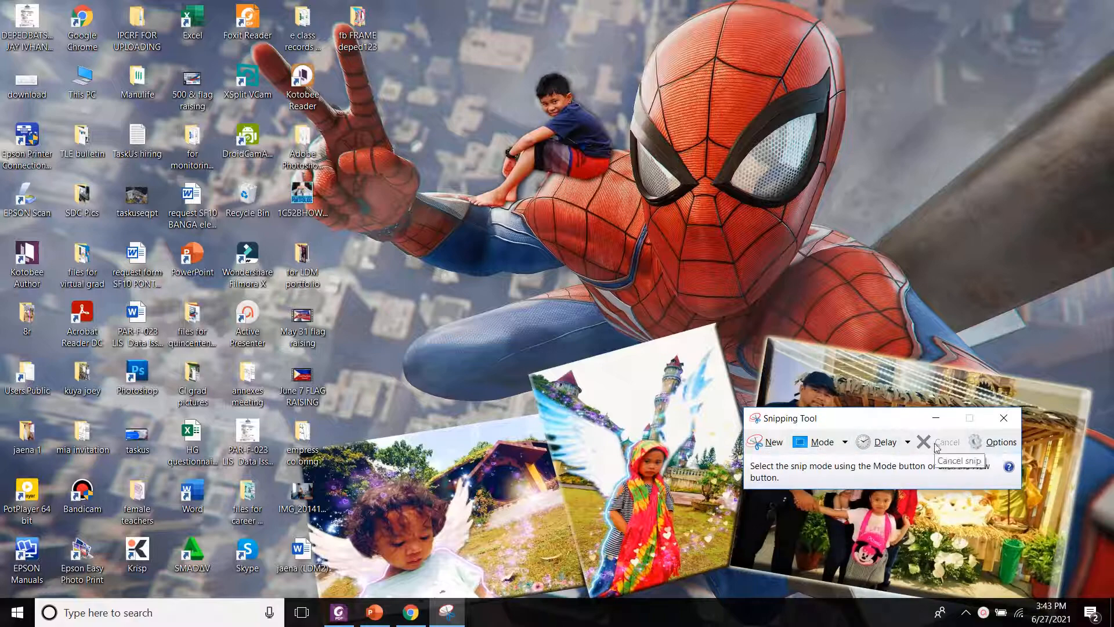
pyautogui.click(846, 444)
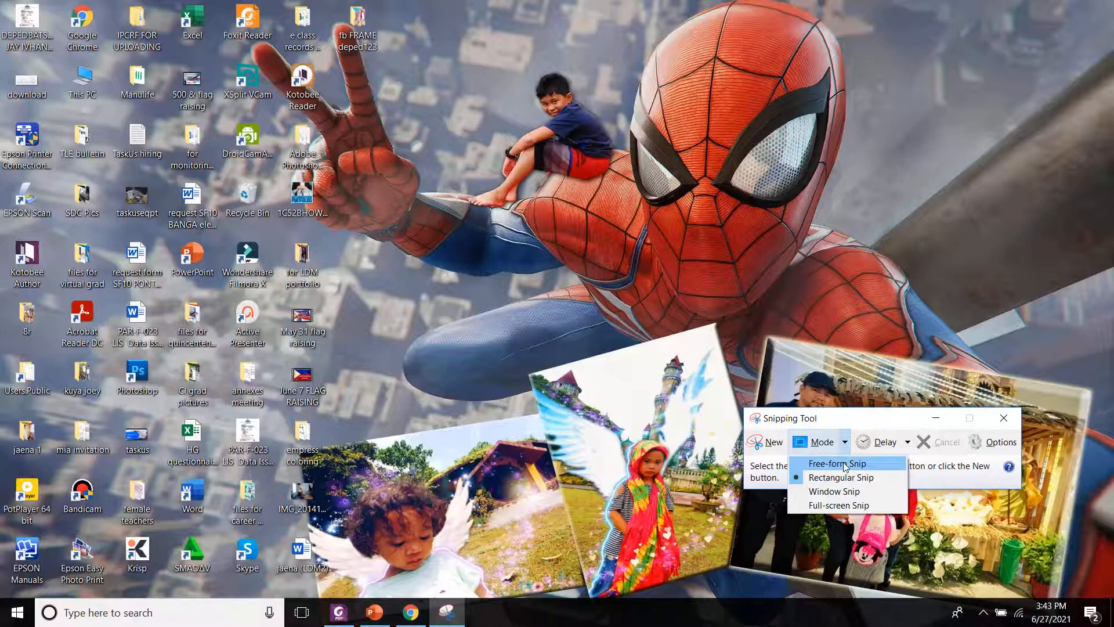
pyautogui.click(909, 446)
pyautogui.click(908, 444)
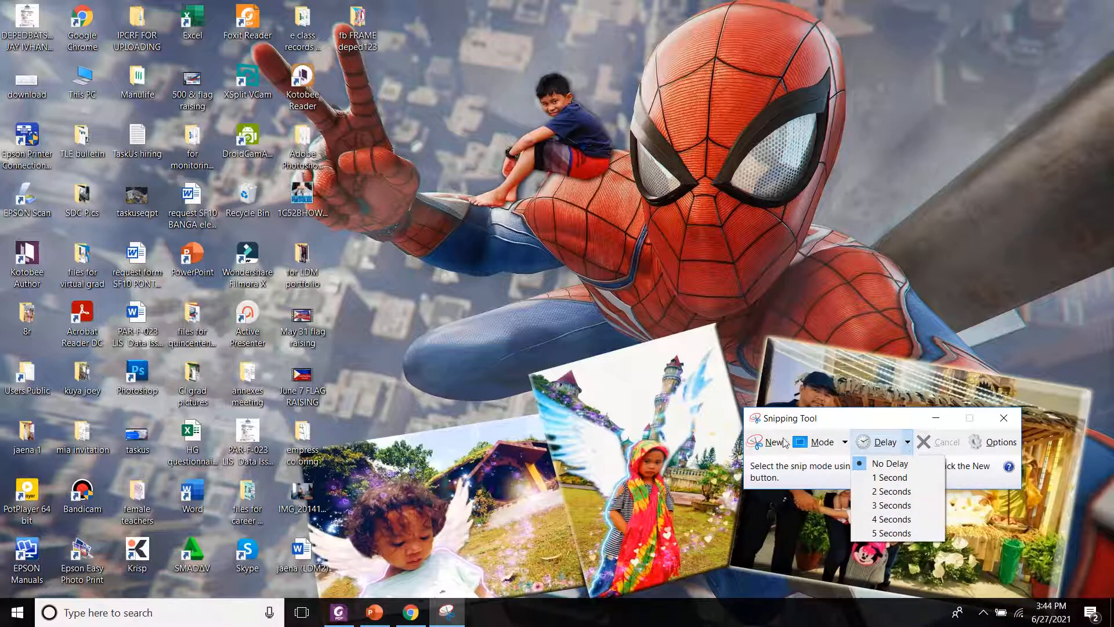
pyautogui.click(833, 422)
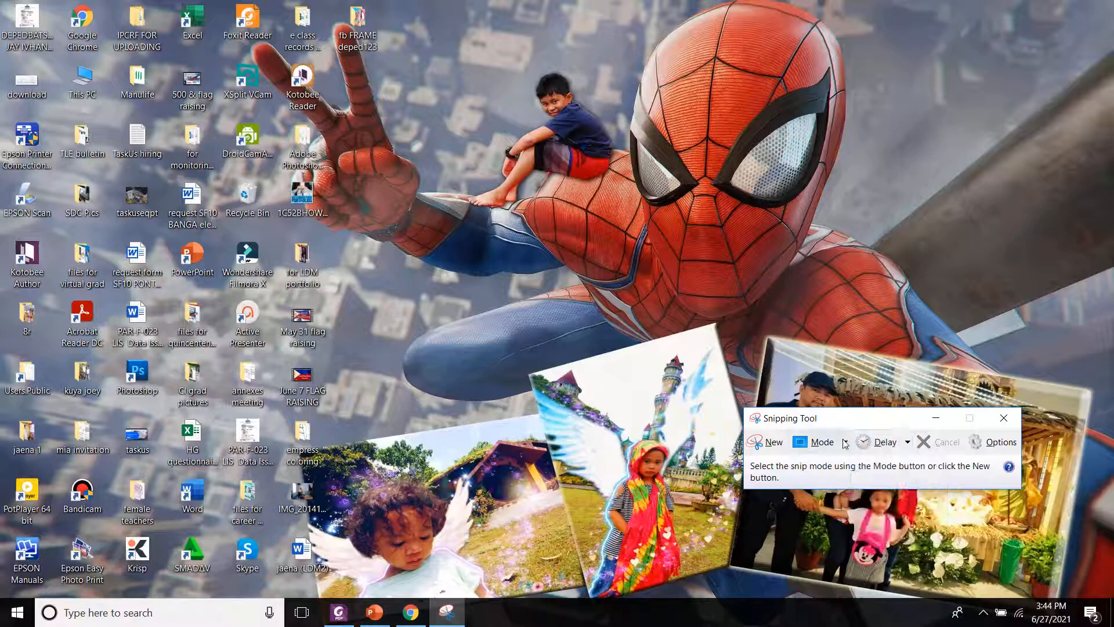
# Step: Set the snip mode to Window Snip and capture the taskbar
pyautogui.click(821, 442)
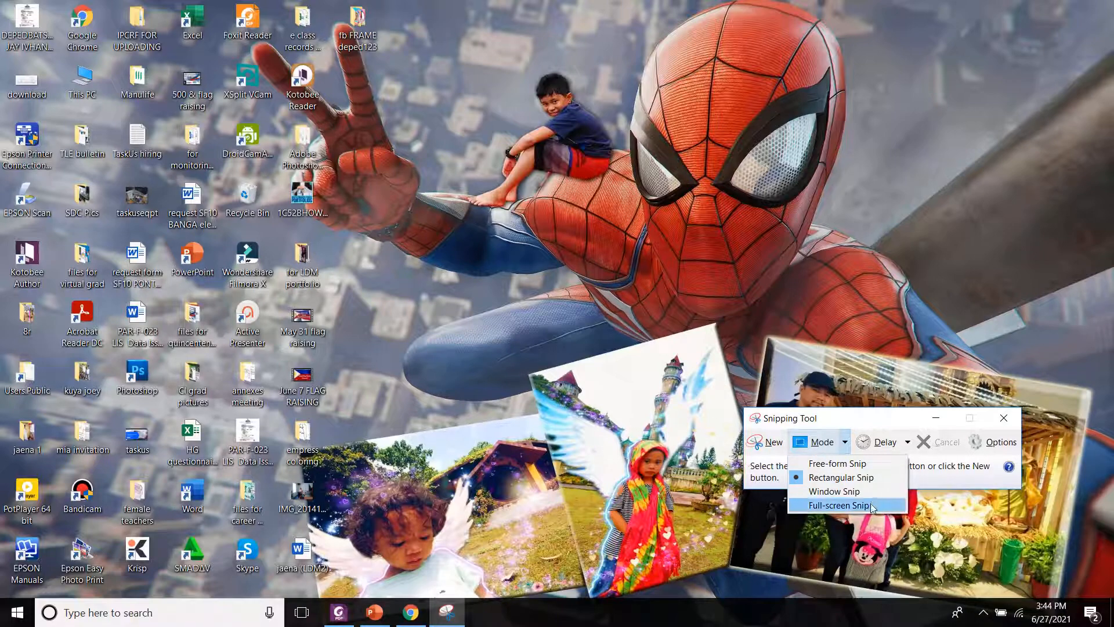
pyautogui.click(837, 492)
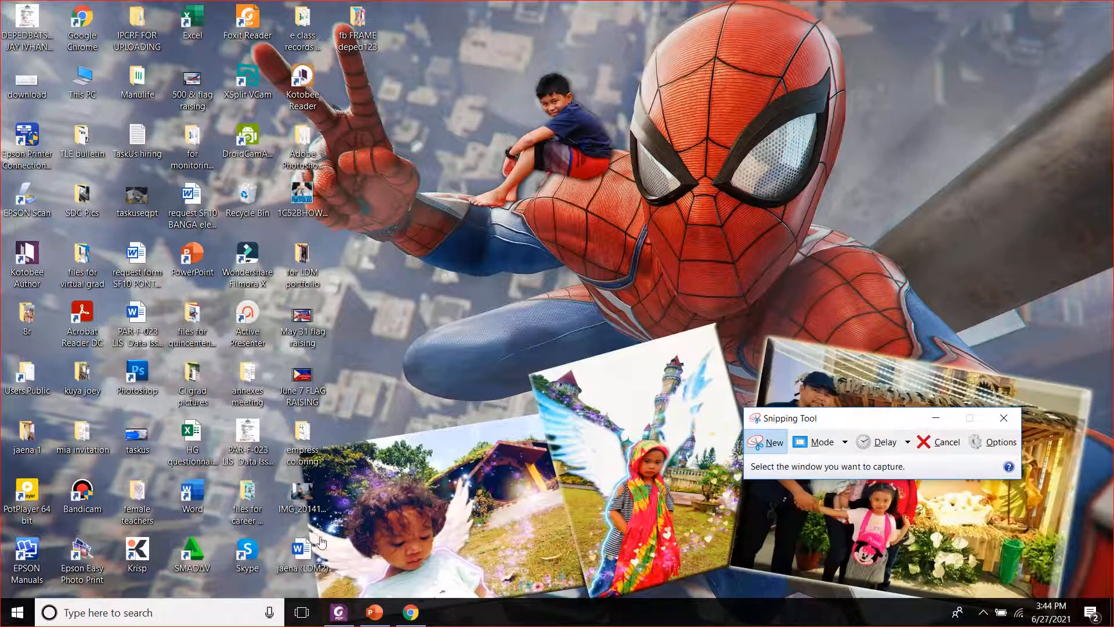
pyautogui.click(760, 444)
pyautogui.click(407, 620)
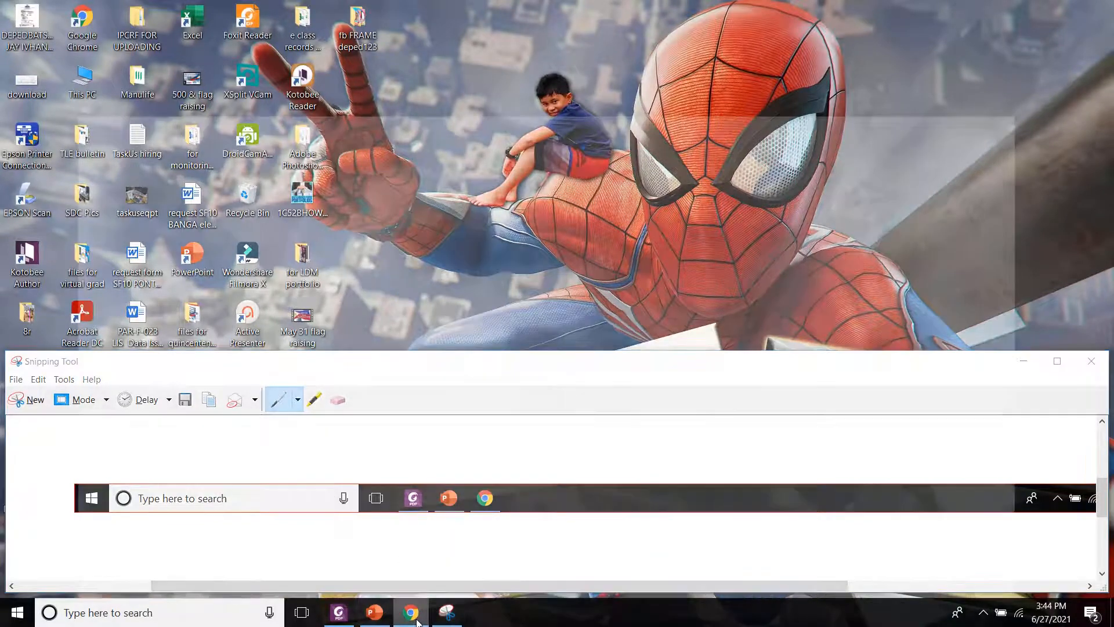
# Step: Switch to Chrome and capture a window snip of the browser showing the Practical Lessons In Dressmaking page
pyautogui.click(416, 622)
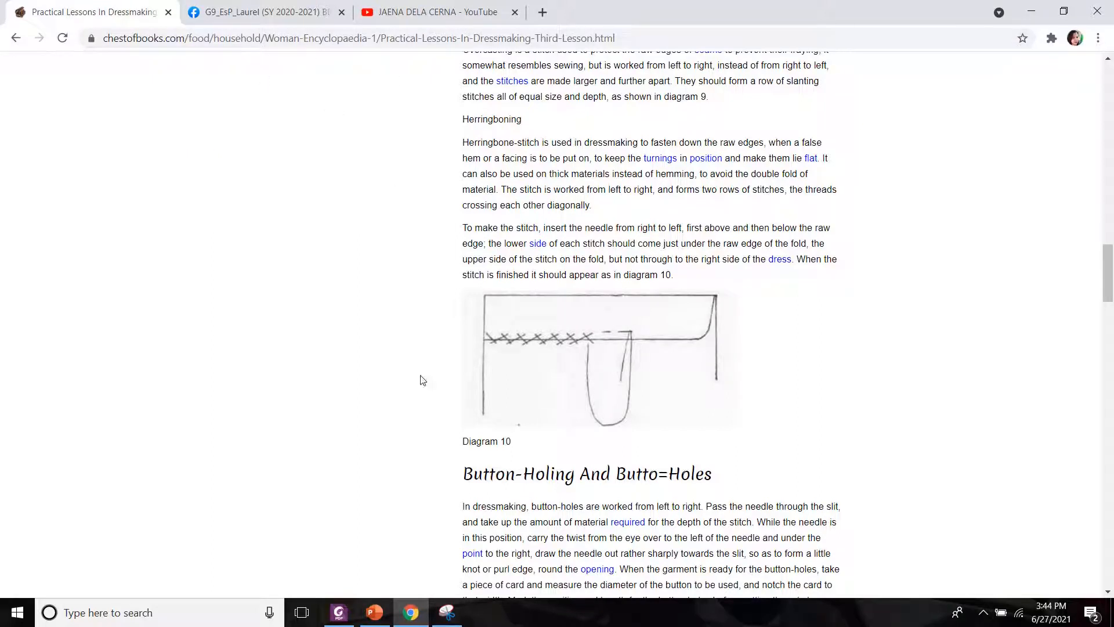
pyautogui.click(448, 620)
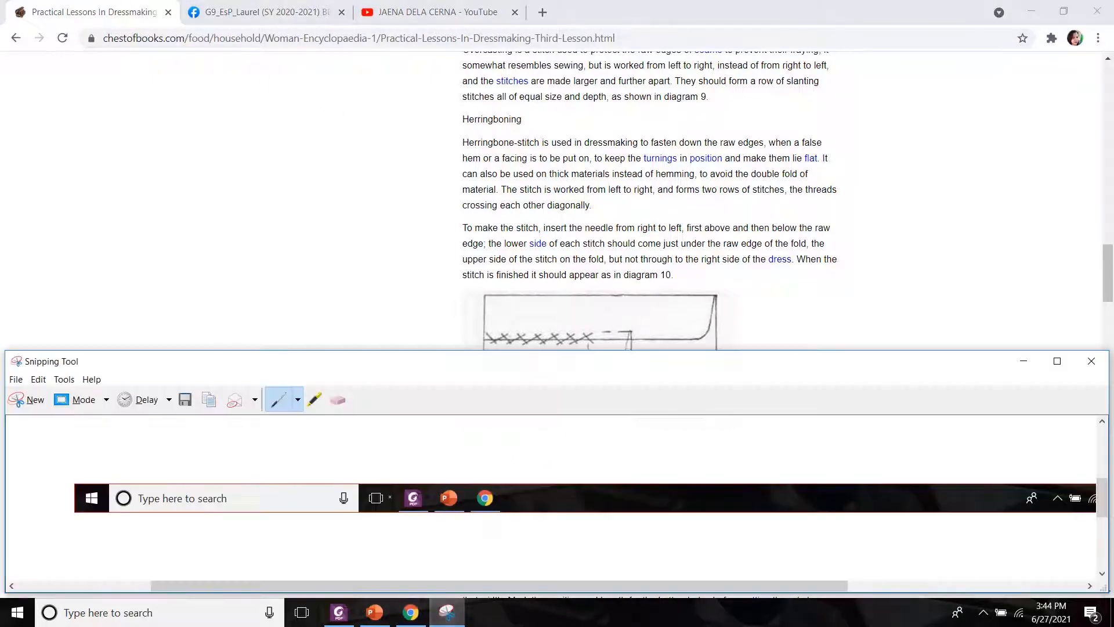
pyautogui.click(28, 404)
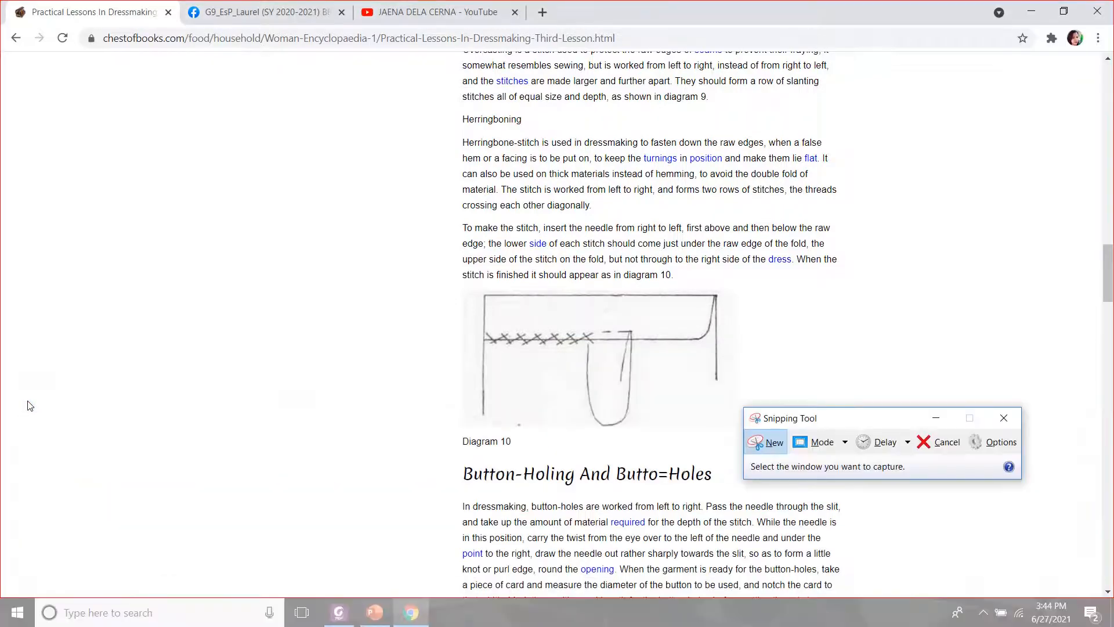
pyautogui.moveTo(763, 420); pyautogui.dragTo(933, 343)
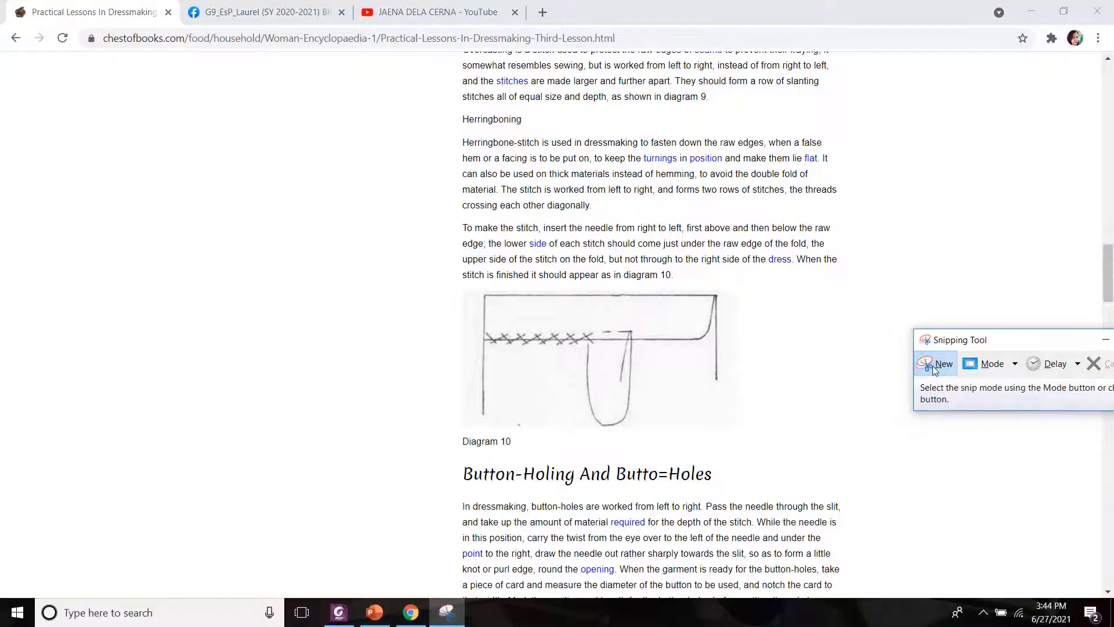
pyautogui.click(934, 366)
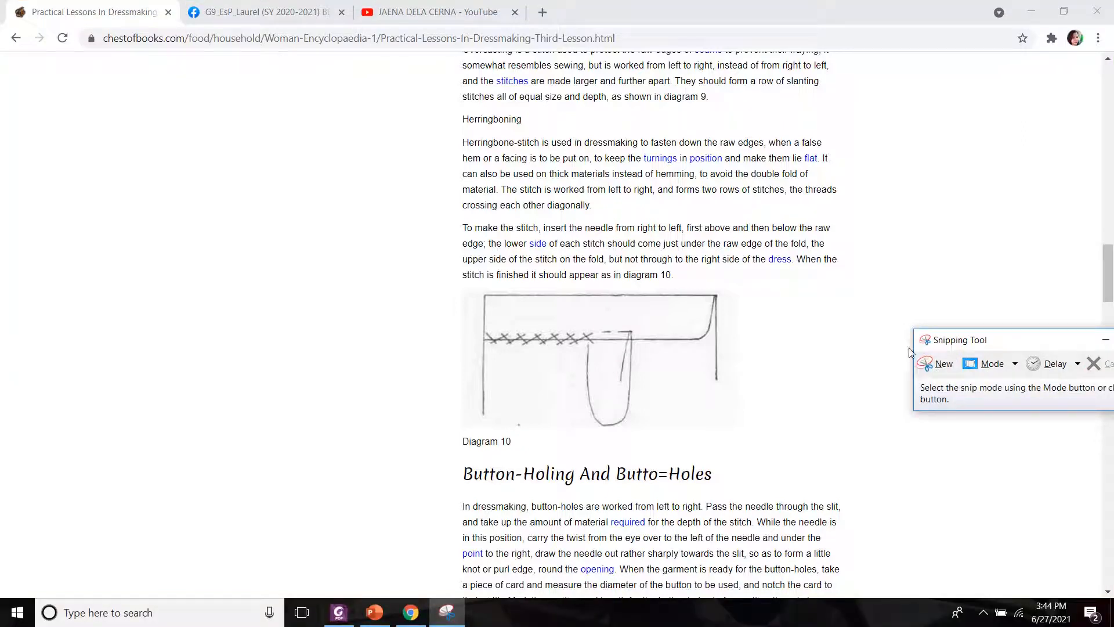
pyautogui.click(926, 366)
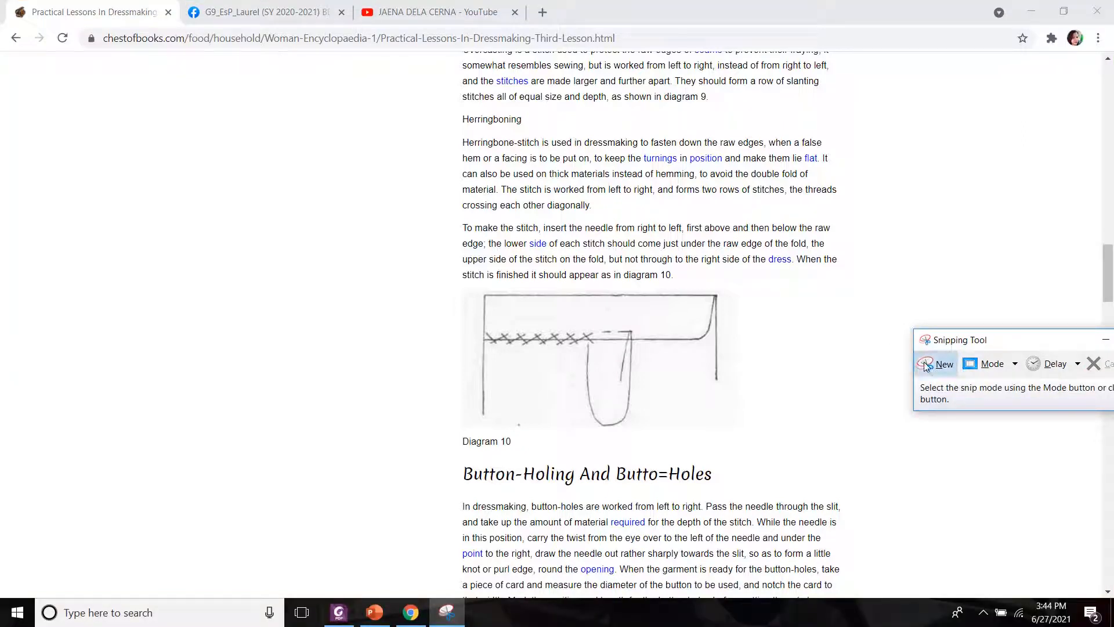
pyautogui.click(574, 123)
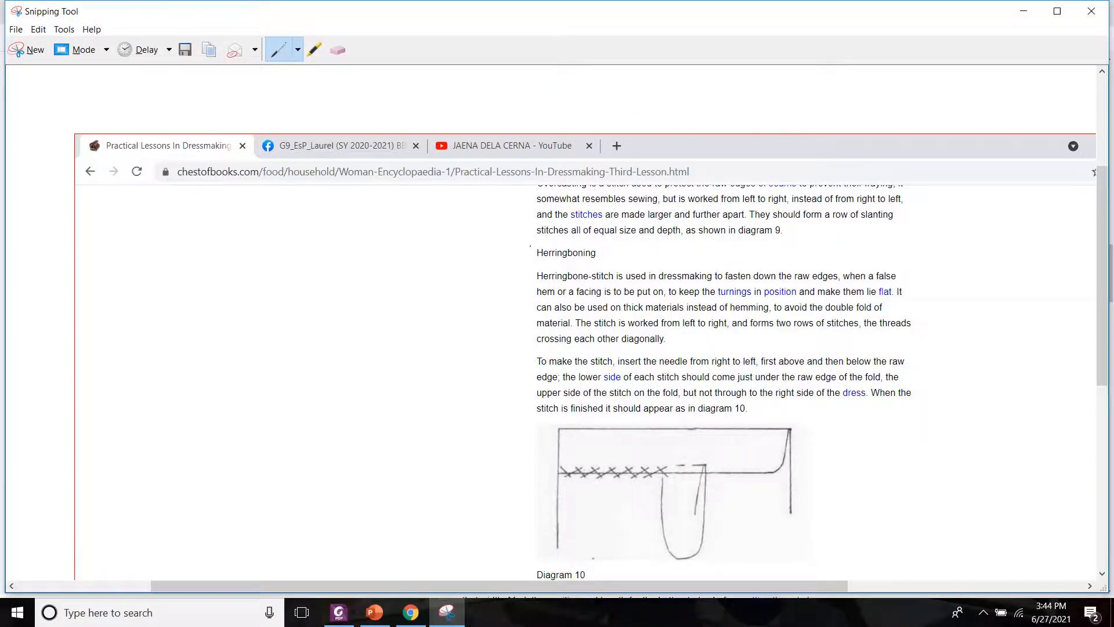
pyautogui.scroll(-5, 1109, 251)
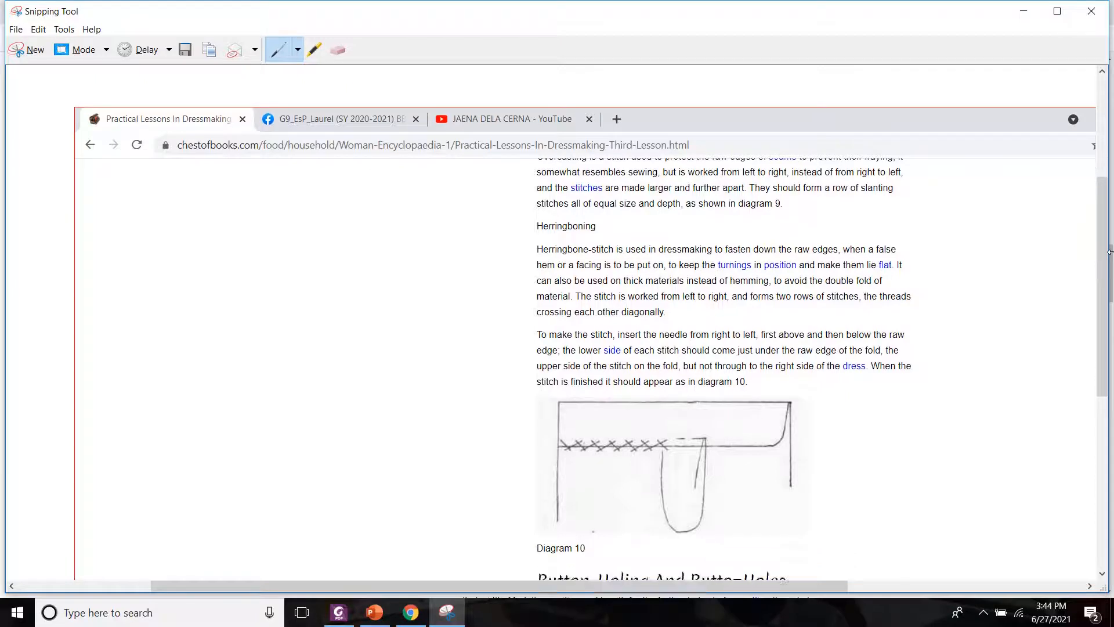
pyautogui.scroll(4, 1109, 251)
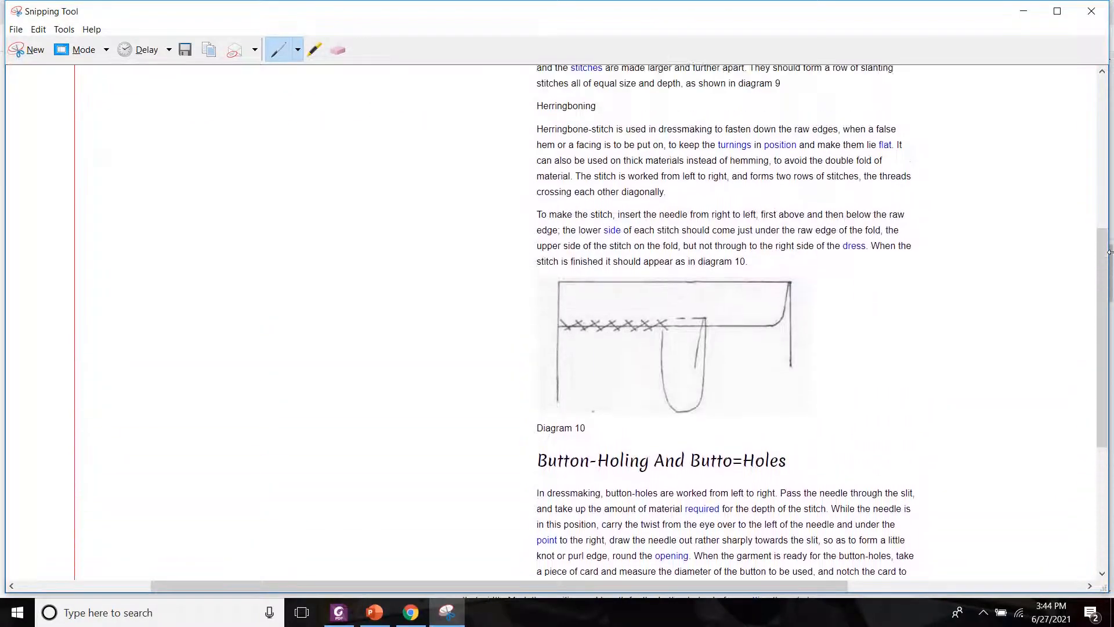
pyautogui.scroll(1, 1109, 251)
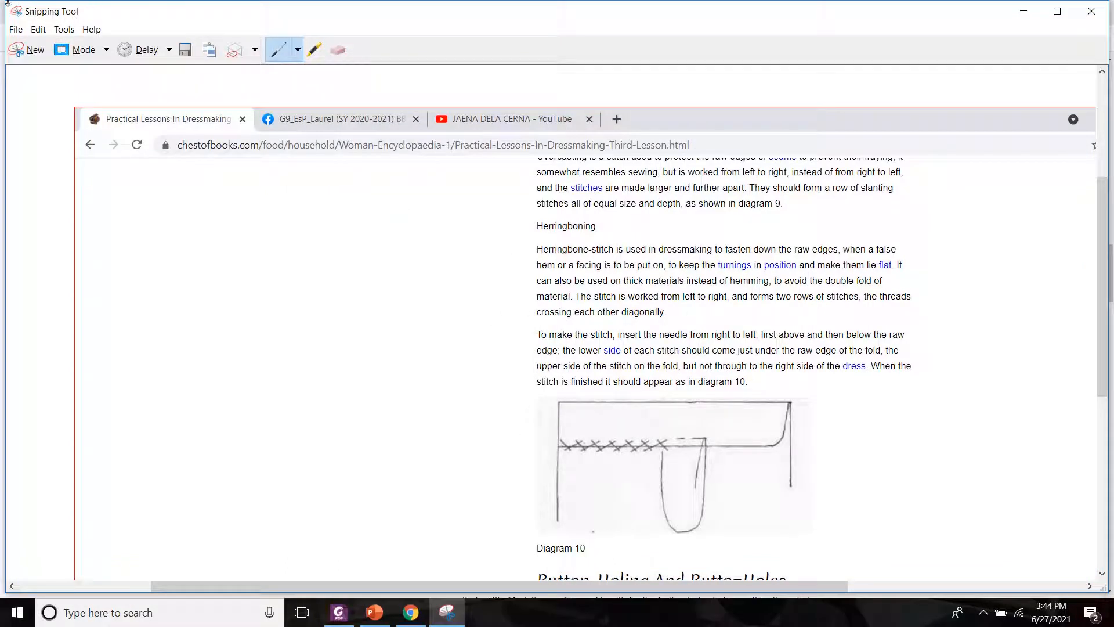
pyautogui.click(185, 53)
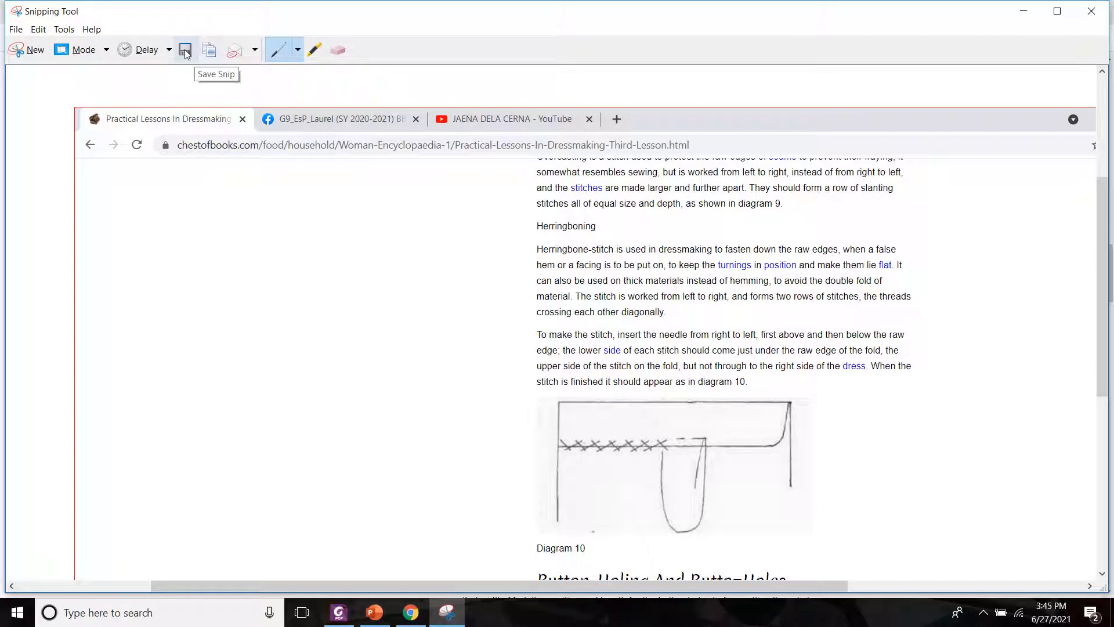
# Step: Highlight the word "stitches" in the snip and circle "instead of hemming" with the blue pen
pyautogui.click(313, 52)
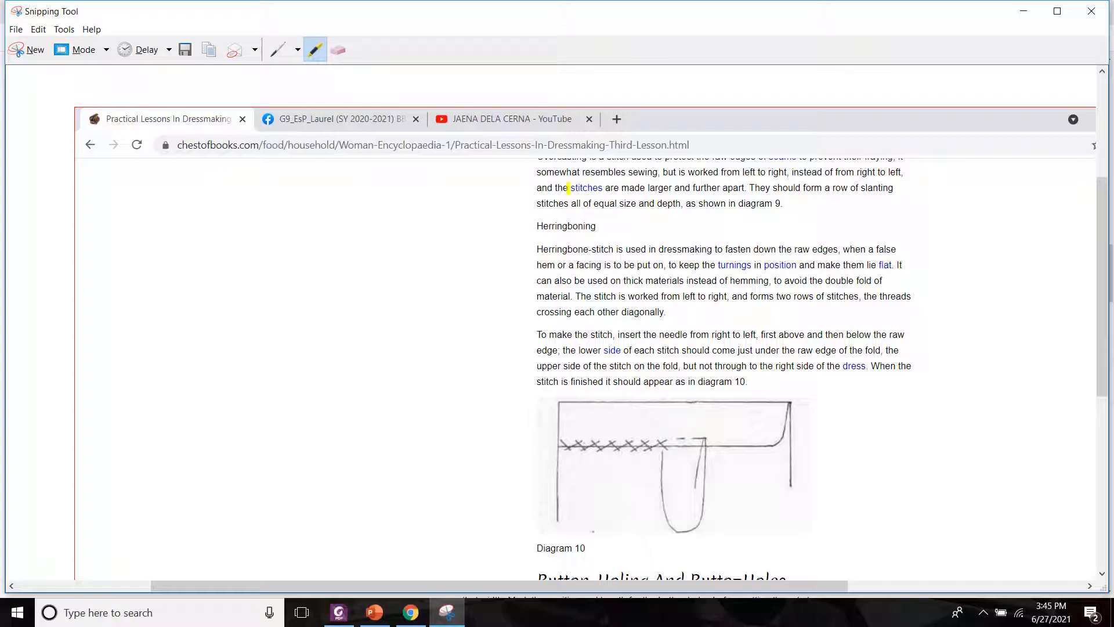
pyautogui.moveTo(568, 187); pyautogui.dragTo(605, 188)
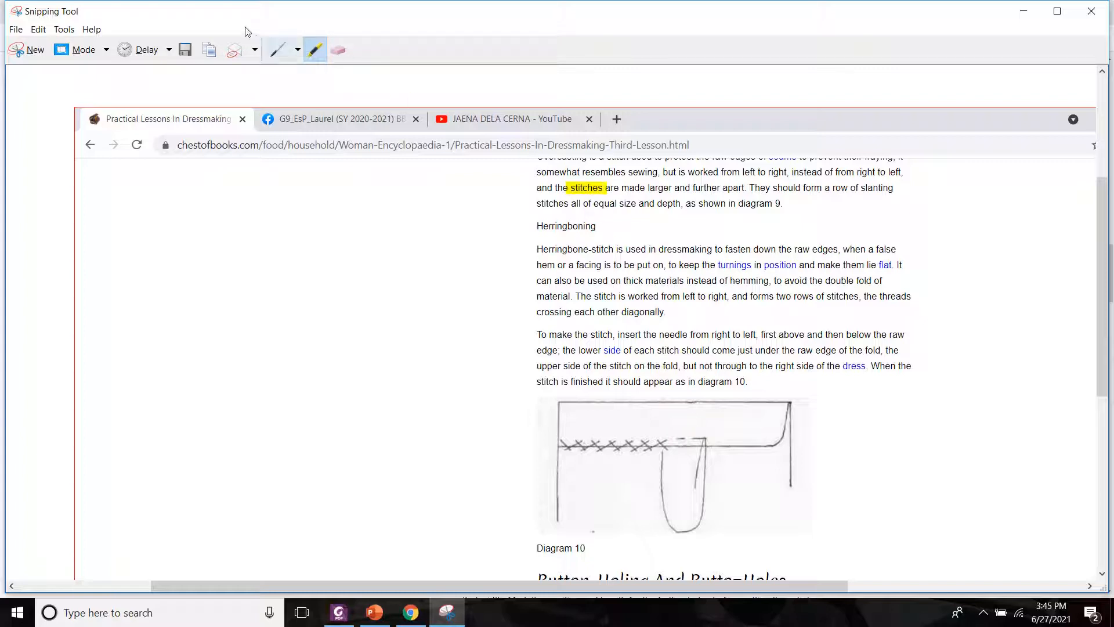
pyautogui.click(278, 50)
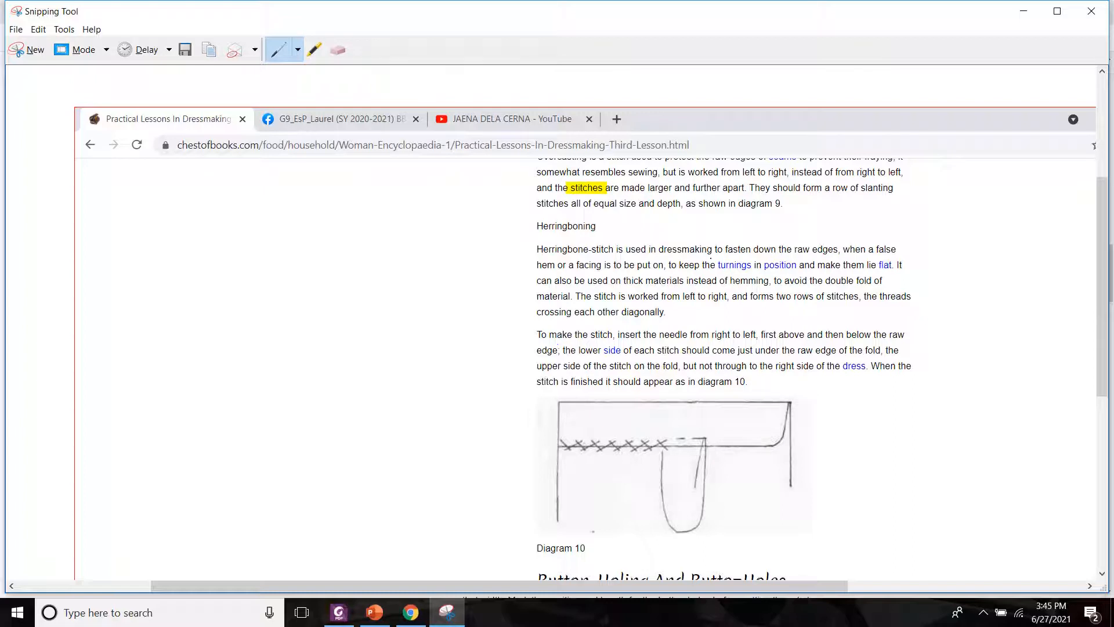
pyautogui.moveTo(719, 257)
pyautogui.mouseDown()
pyautogui.moveTo(743, 298)
pyautogui.moveTo(765, 265)
pyautogui.mouseUp()
pyautogui.click(299, 50)
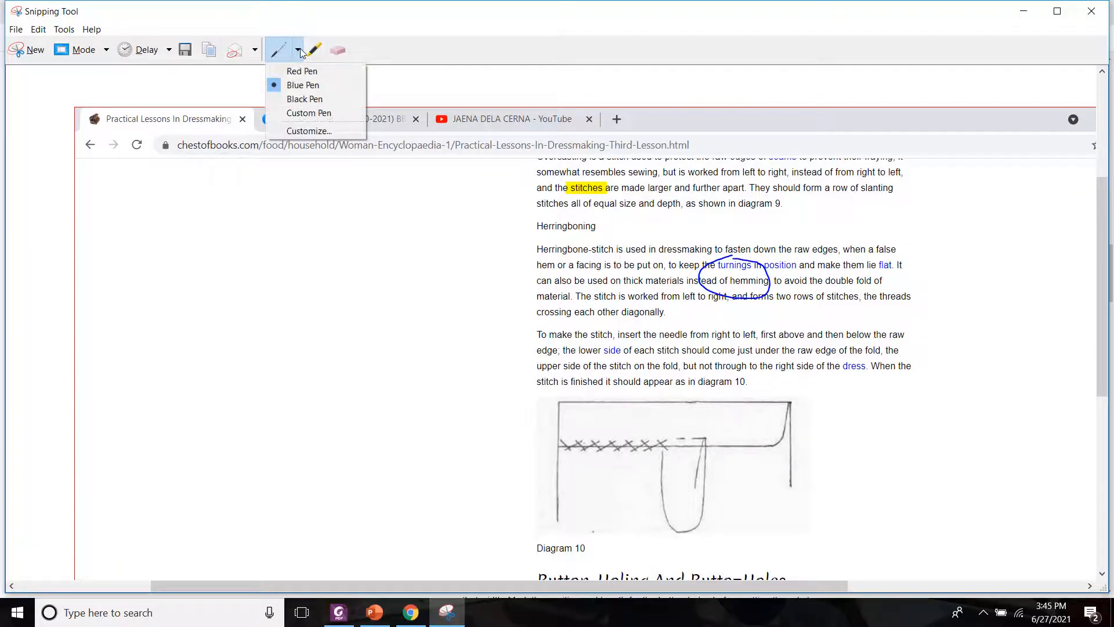
pyautogui.click(439, 318)
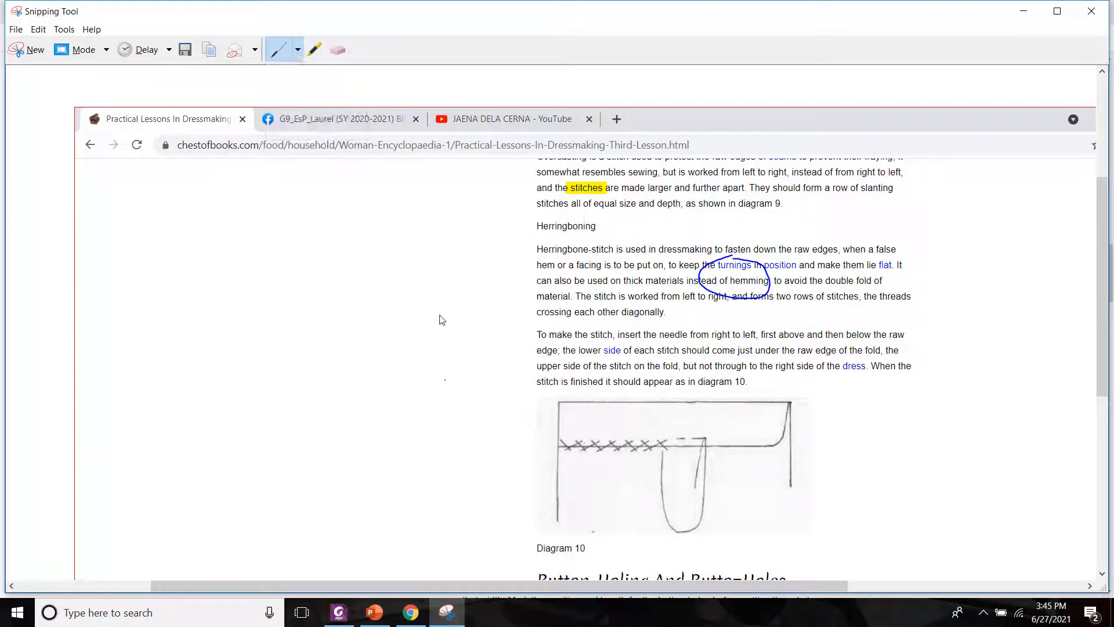
# Step: Save the annotated snip to the Desktop as a JPEG file named "WINDOW SNIP SAMPLE"
pyautogui.click(185, 50)
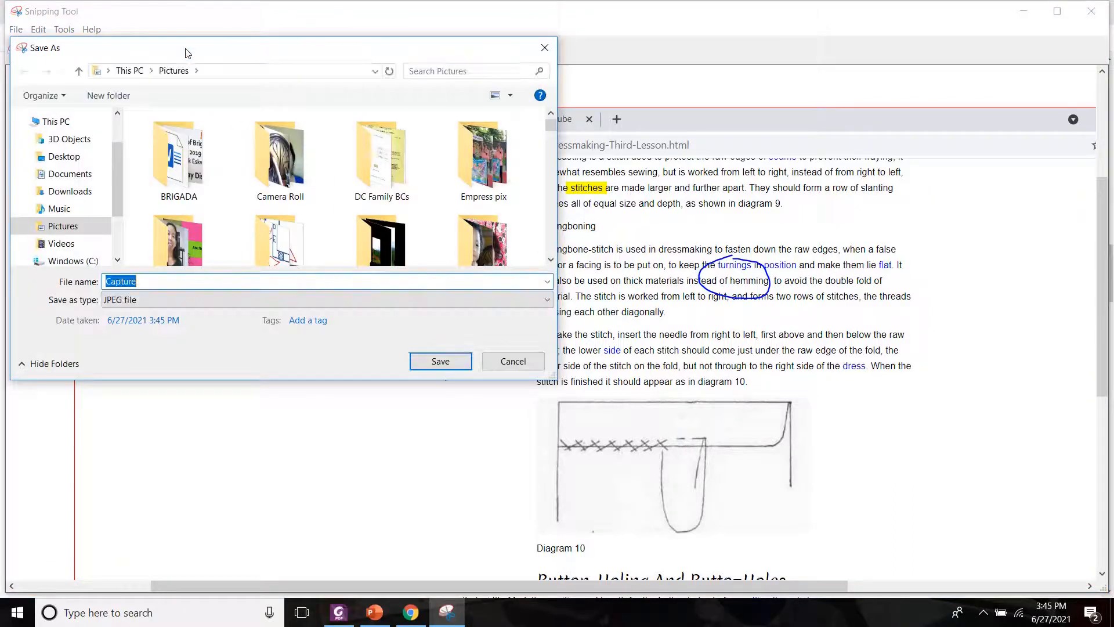
pyautogui.click(62, 158)
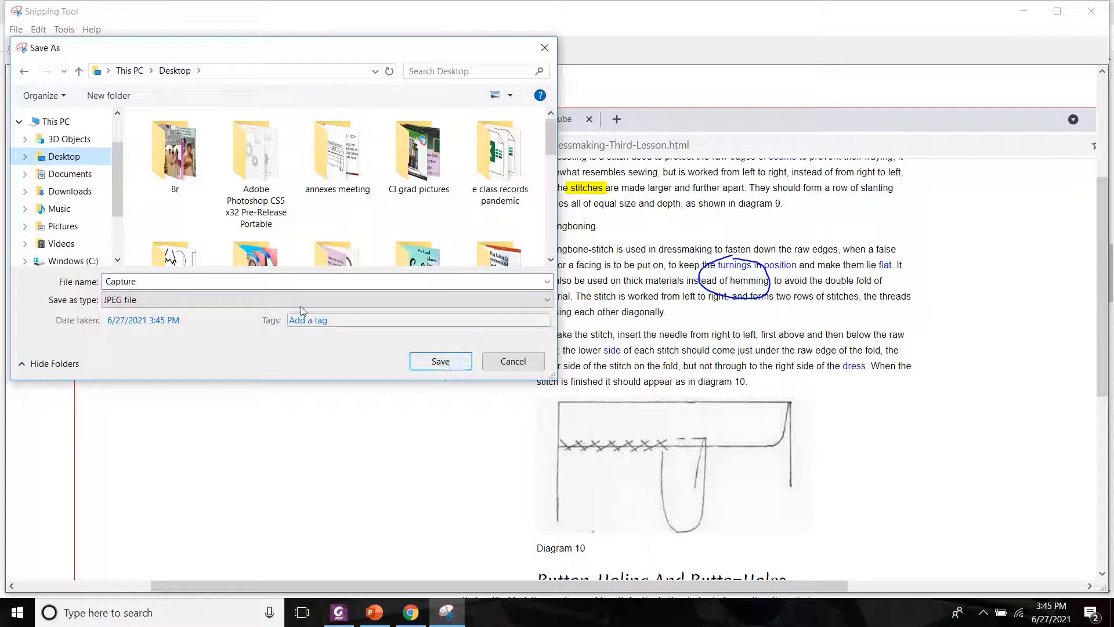
pyautogui.click(184, 280)
pyautogui.click(184, 280)
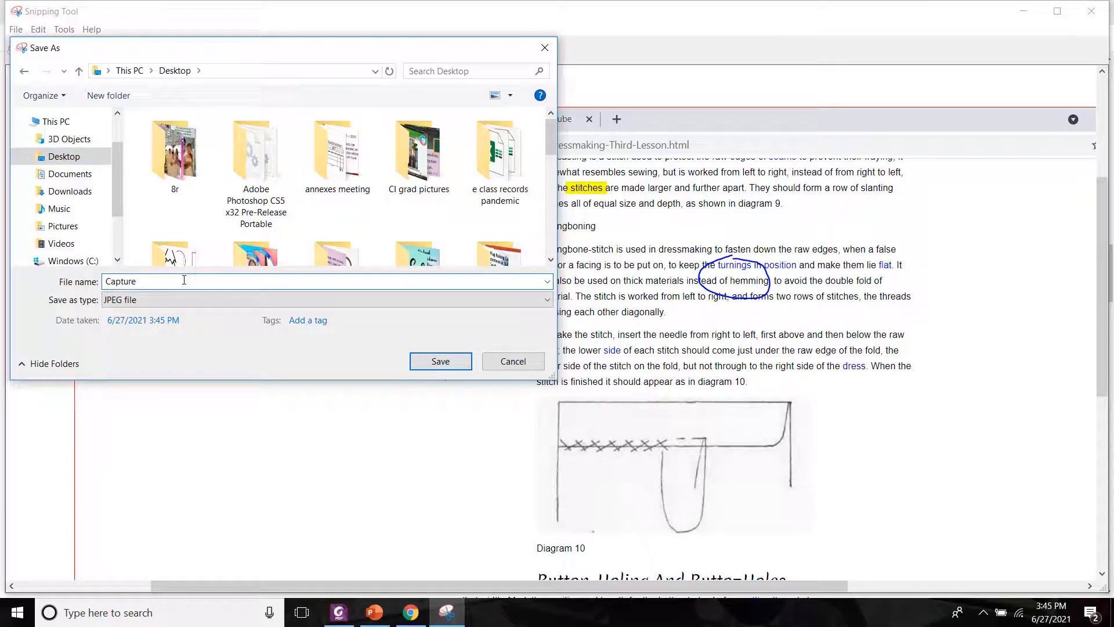
pyautogui.write('WINDOW SNIP SAMPLE')
pyautogui.click(438, 363)
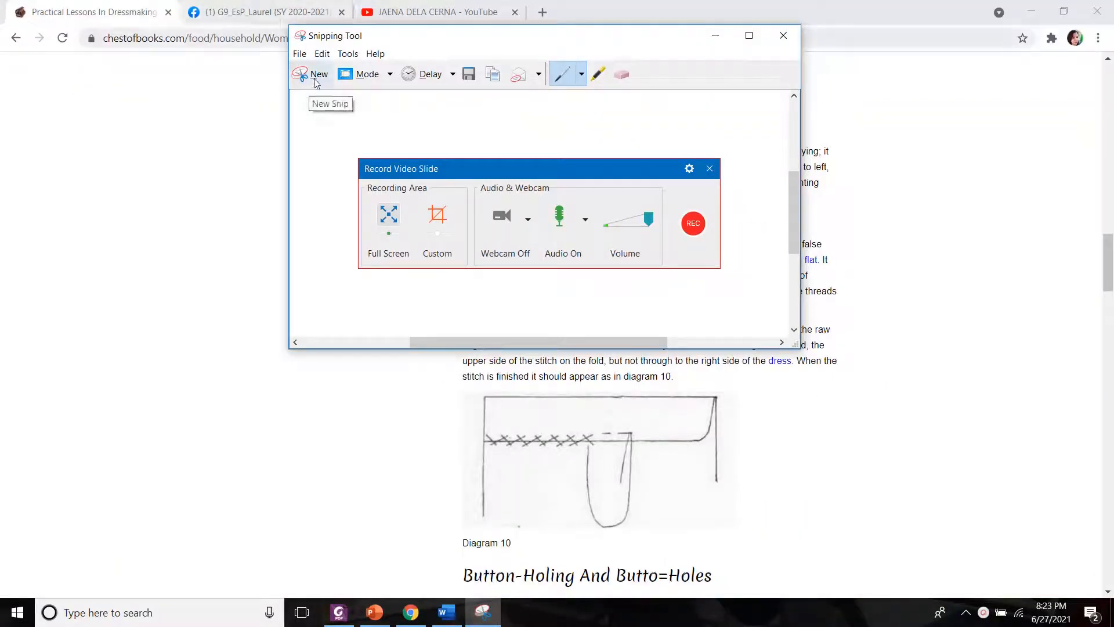
# Step: Capture a free-form snip around the "Ma'am" lettering in the banner of the YouTube channel open in Chrome
pyautogui.click(390, 75)
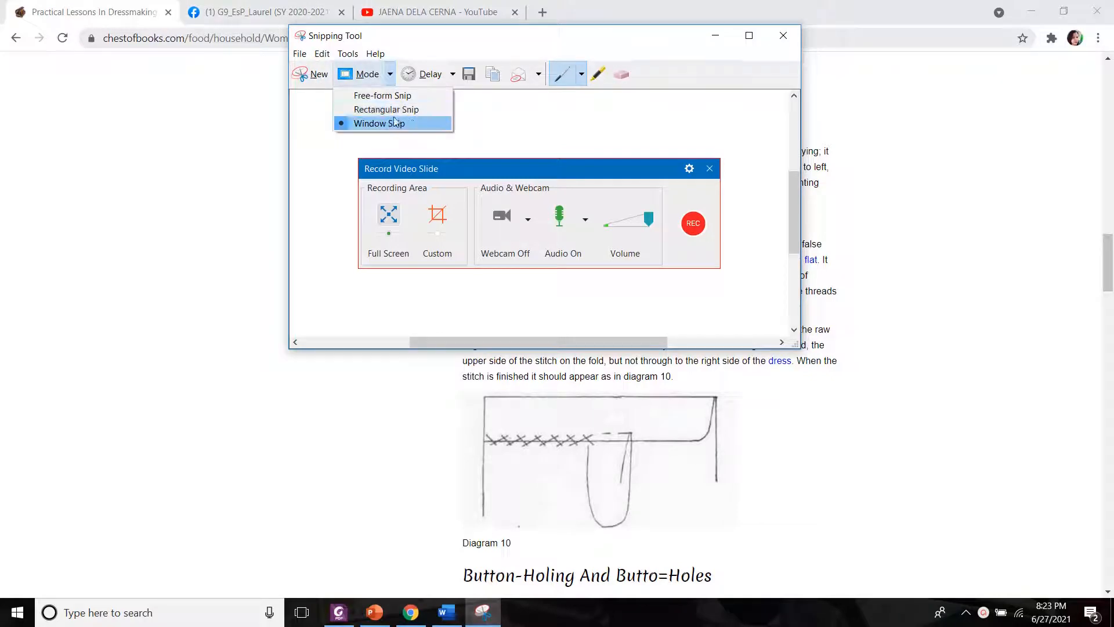
pyautogui.click(405, 101)
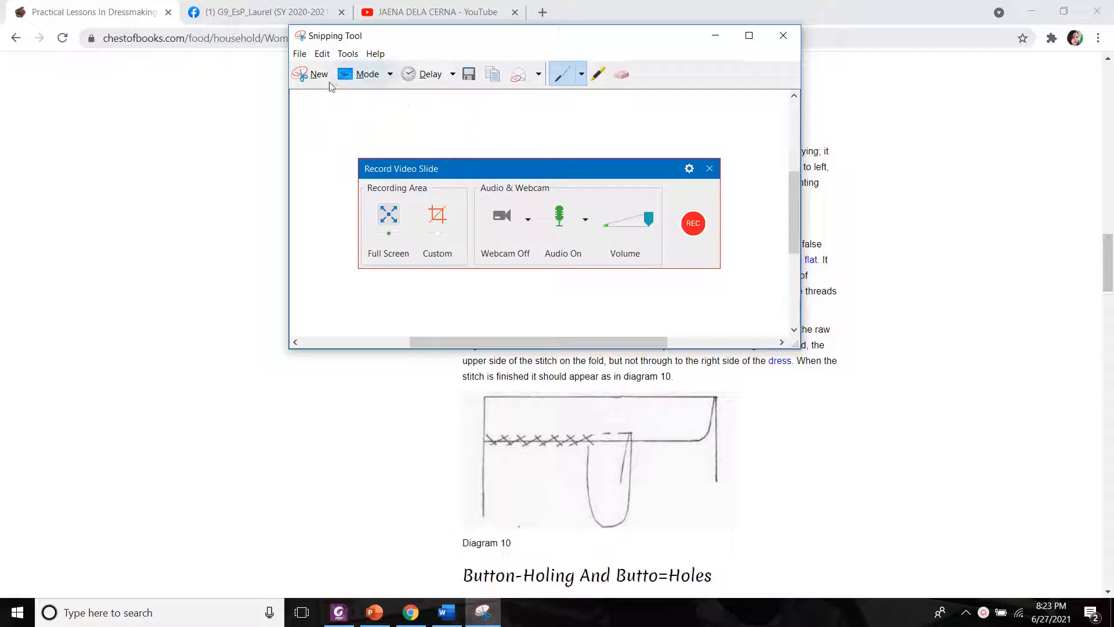
pyautogui.click(452, 8)
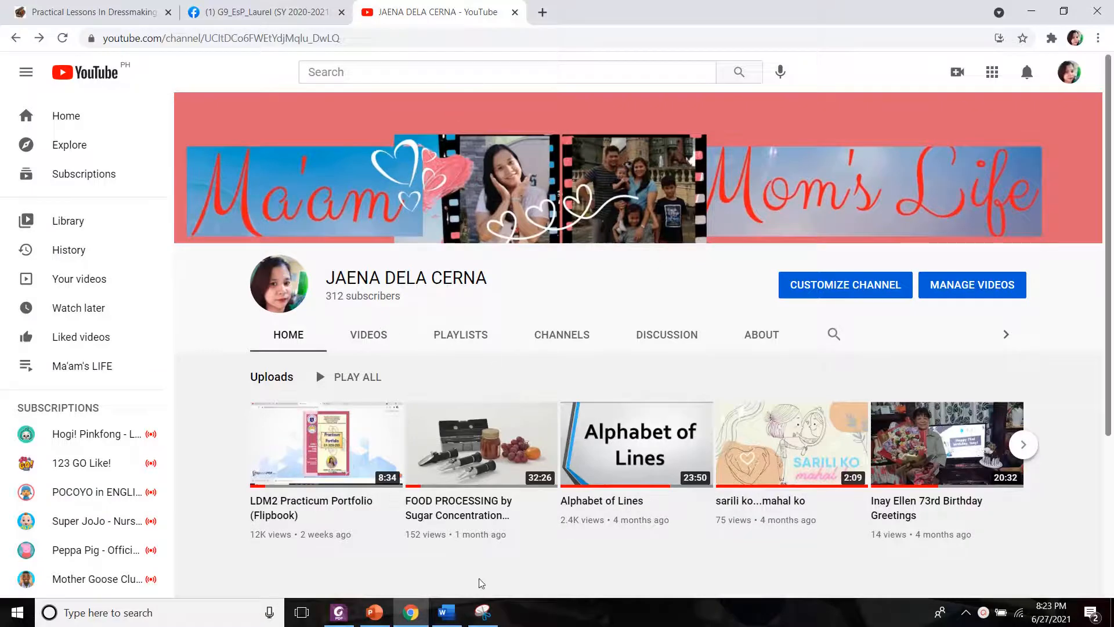
pyautogui.click(483, 614)
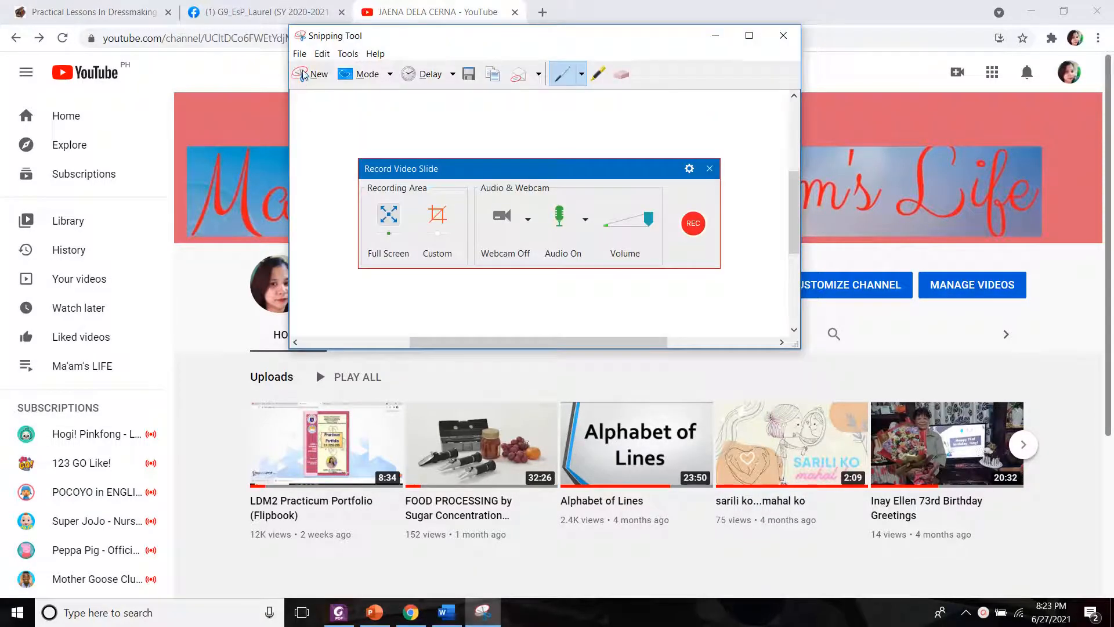
pyautogui.click(303, 74)
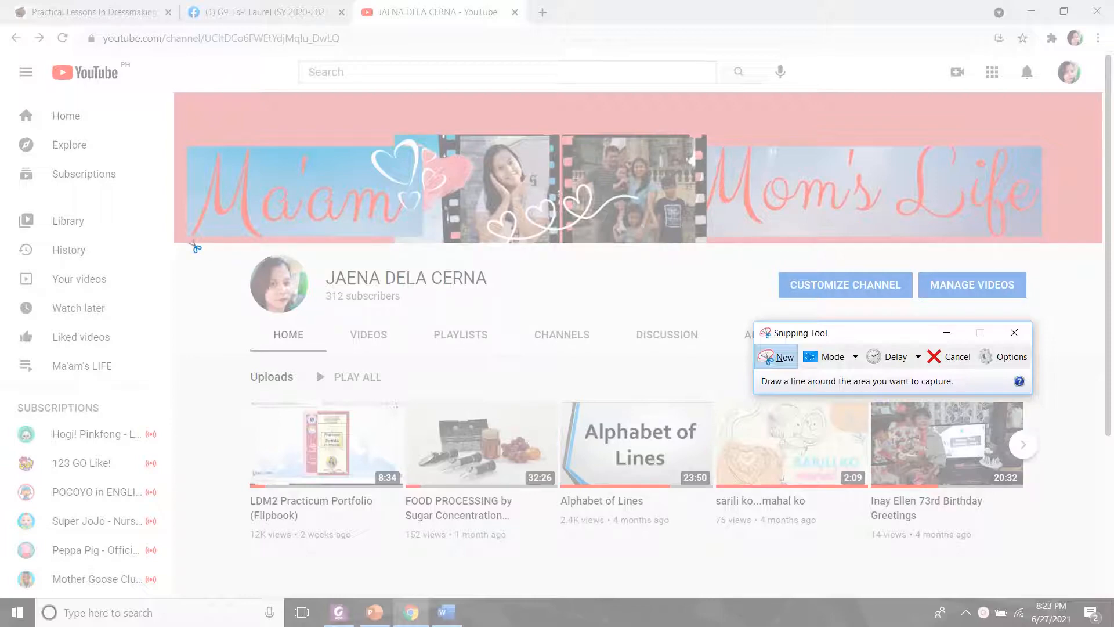
pyautogui.moveTo(195, 248)
pyautogui.mouseDown()
pyautogui.moveTo(418, 243)
pyautogui.moveTo(466, 217)
pyautogui.moveTo(482, 158)
pyautogui.moveTo(436, 110)
pyautogui.moveTo(304, 107)
pyautogui.moveTo(210, 124)
pyautogui.moveTo(173, 157)
pyautogui.moveTo(196, 243)
pyautogui.mouseUp()
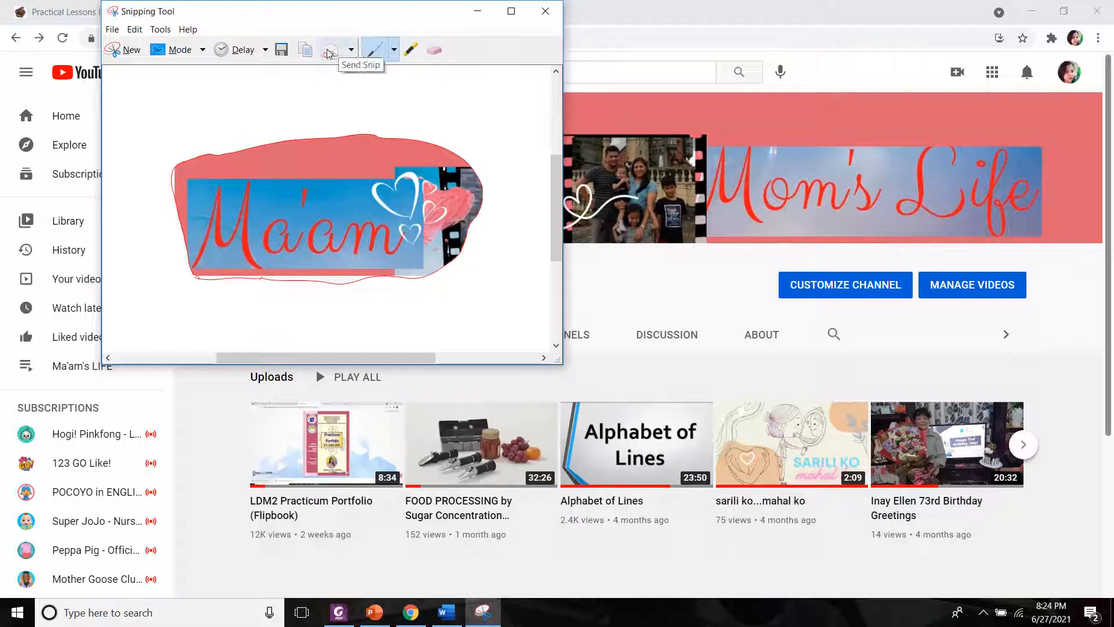
# Step: Save the free-form snip to the Desktop as a JPEG file named "free form snip"
pyautogui.click(282, 50)
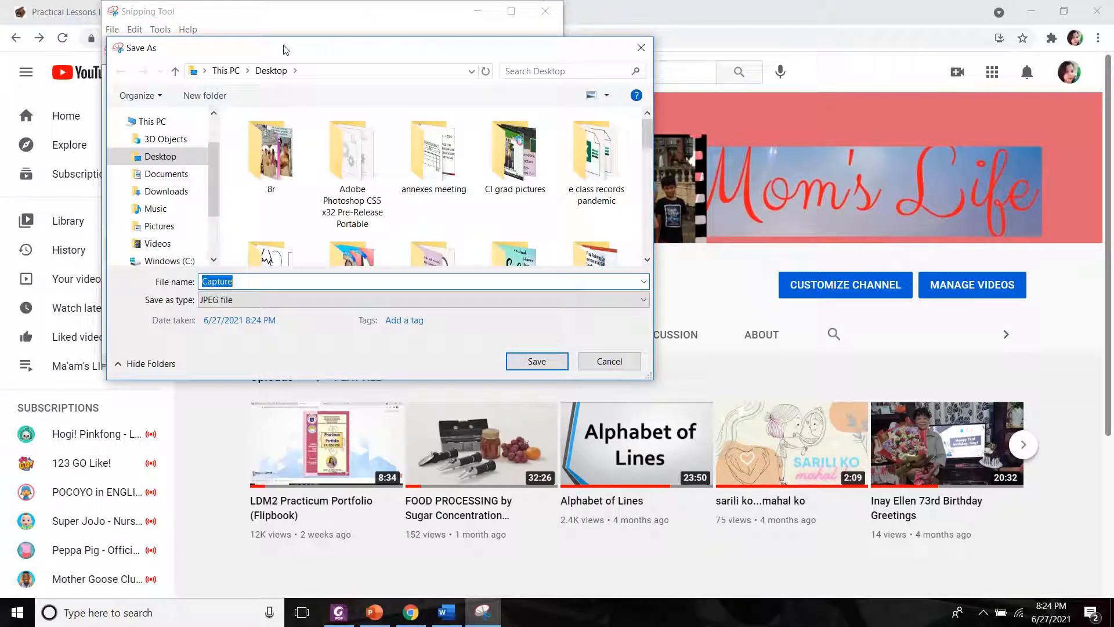
pyautogui.write('free form snip')
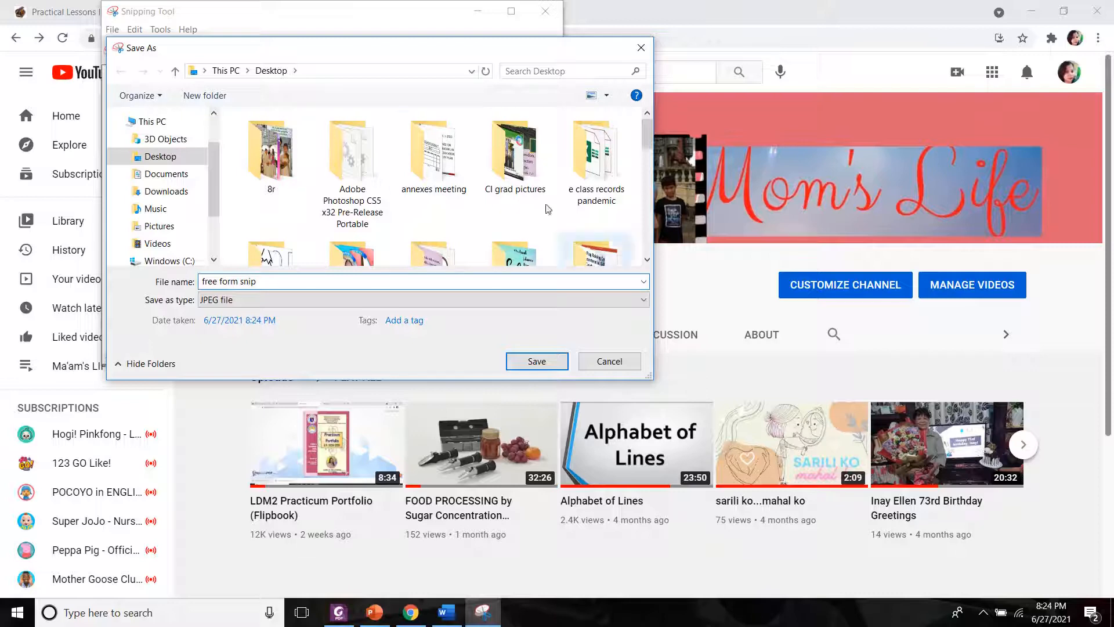
pyautogui.click(538, 362)
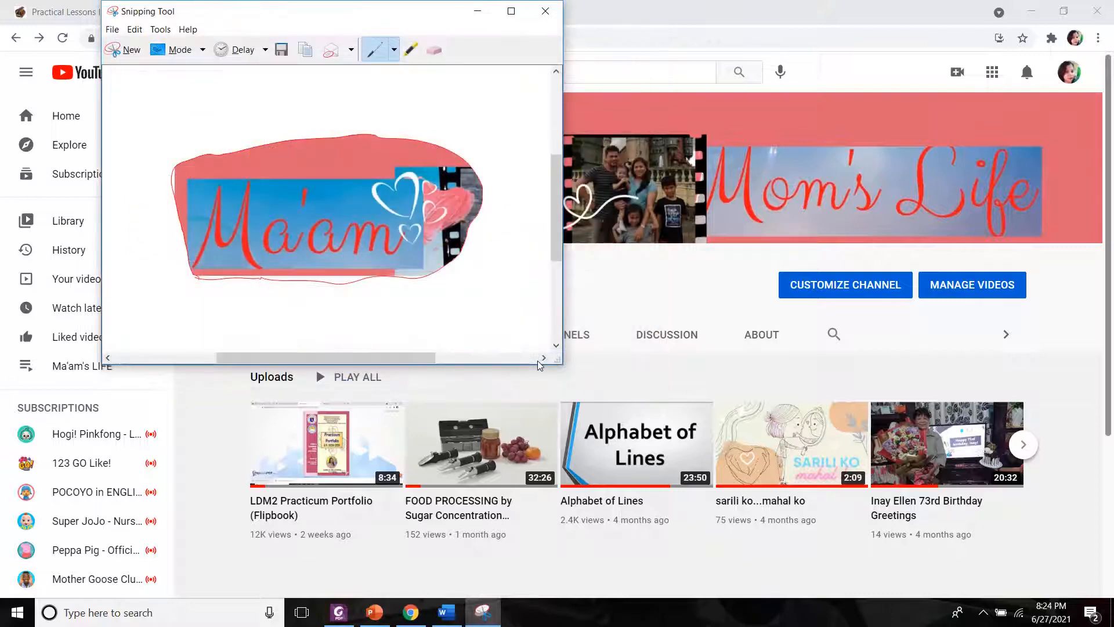
# Step: Capture a rectangular snip around the channel's profile picture, name and subscriber count on the YouTube page
pyautogui.click(203, 51)
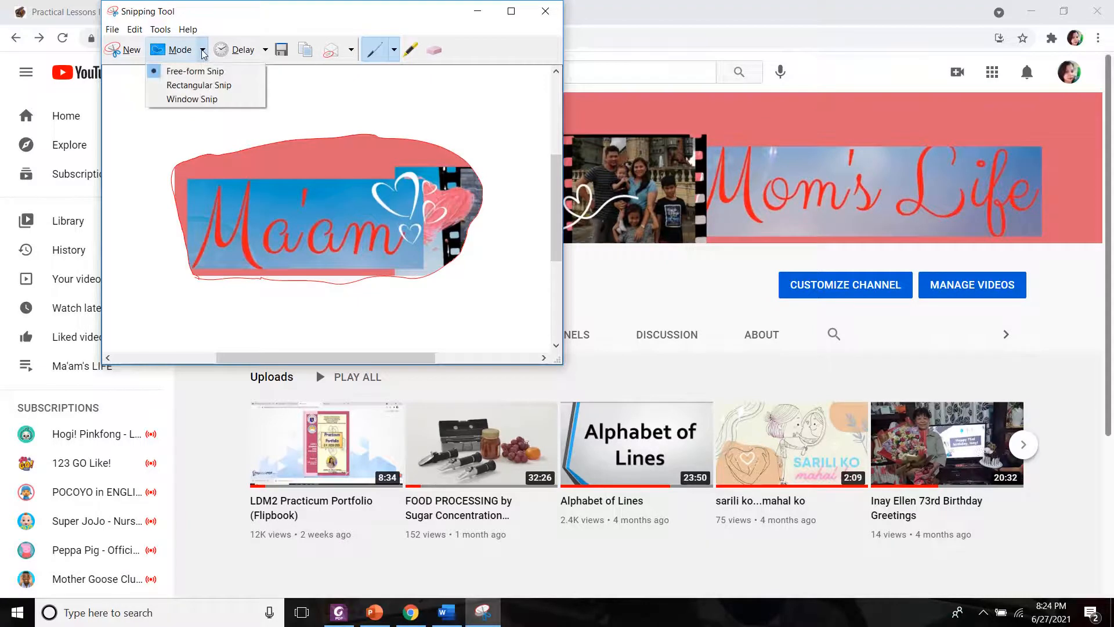
pyautogui.click(225, 86)
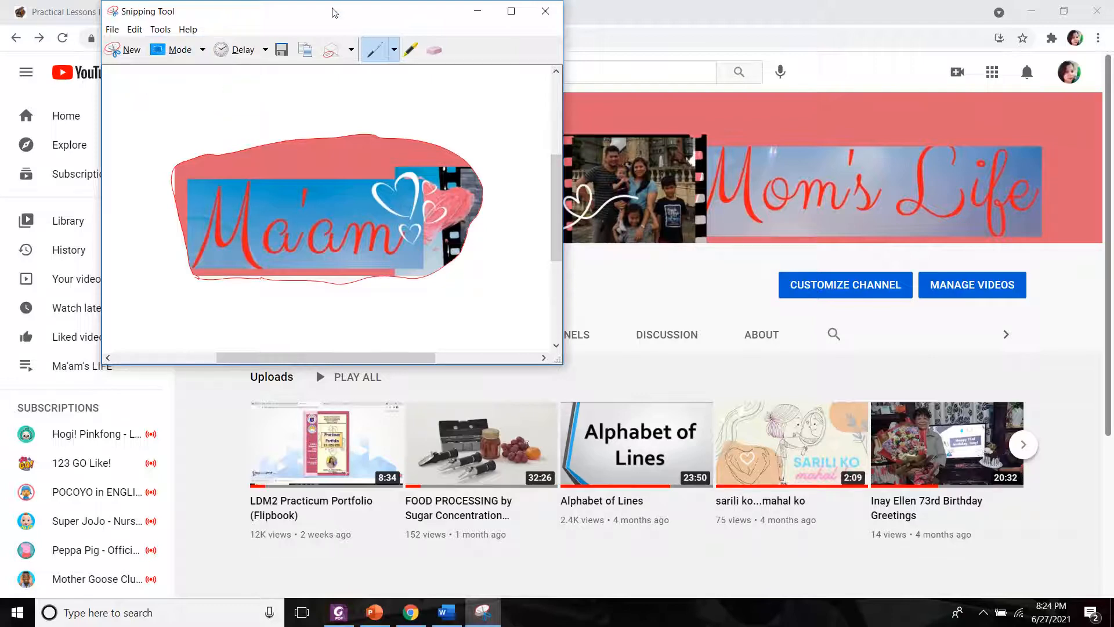
pyautogui.moveTo(334, 12); pyautogui.dragTo(986, 235)
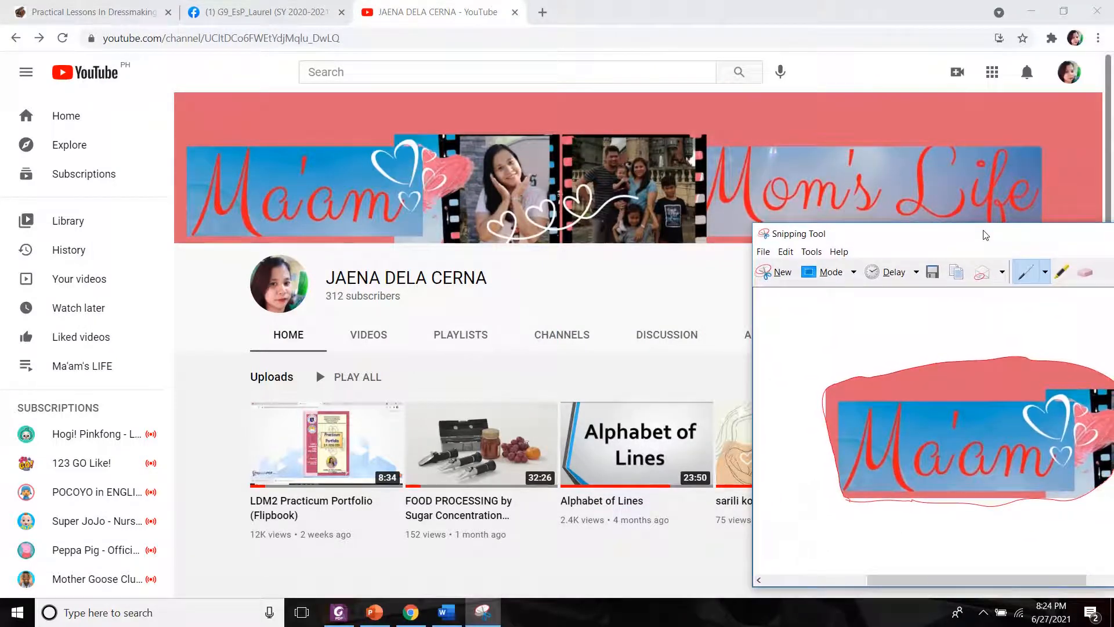
pyautogui.click(781, 273)
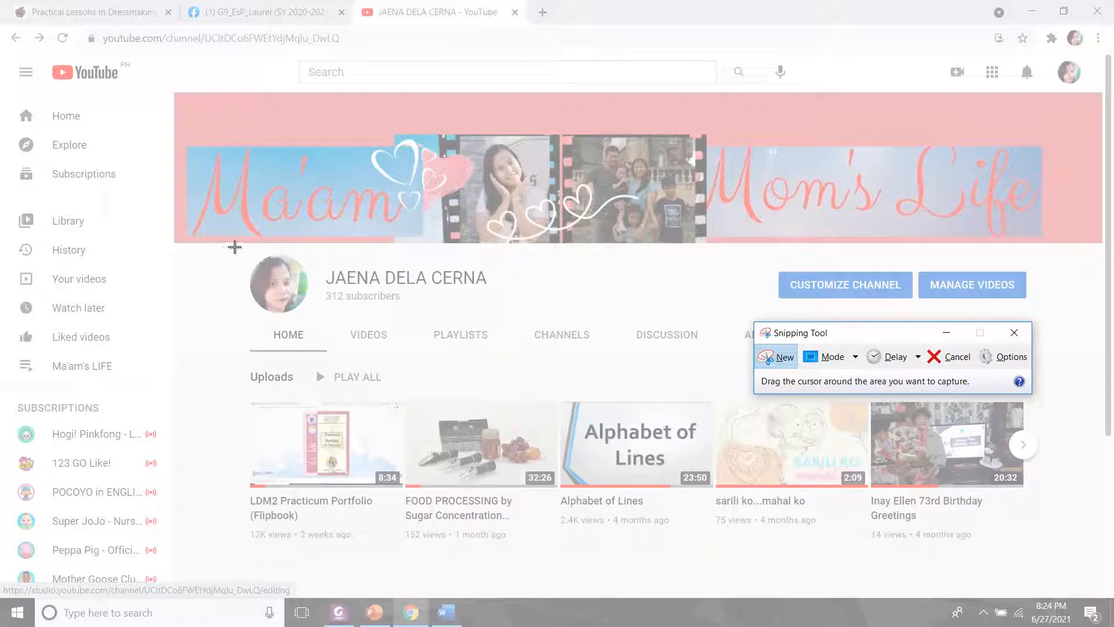
pyautogui.moveTo(235, 247); pyautogui.dragTo(499, 322)
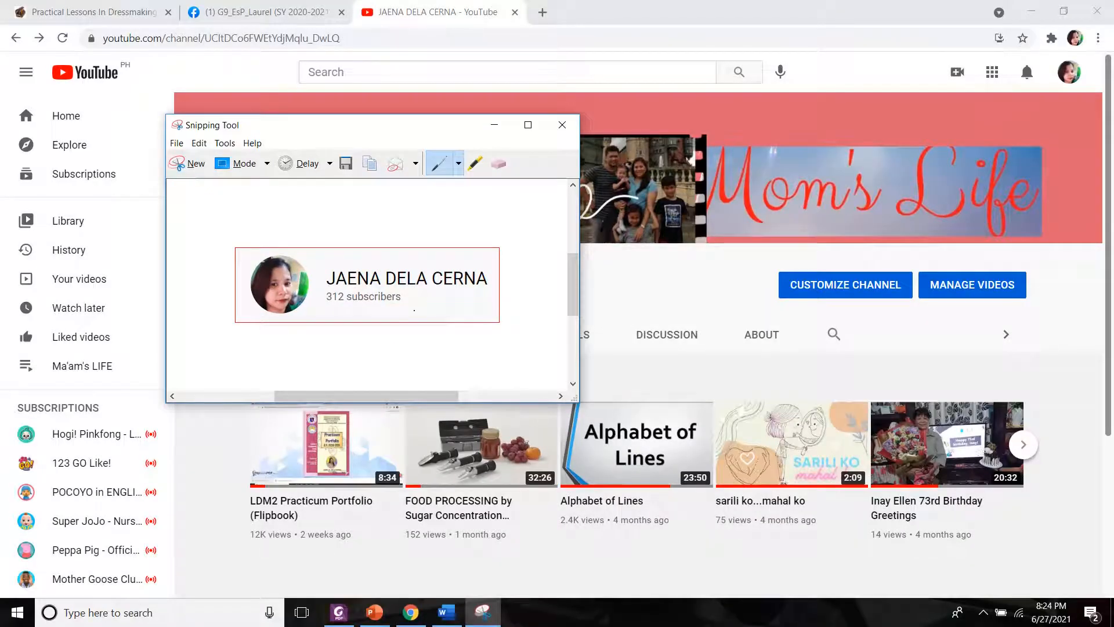
# Step: Highlight the subscriber count in the snip and save it to the Desktop as a JPEG file named "312"
pyautogui.click(476, 164)
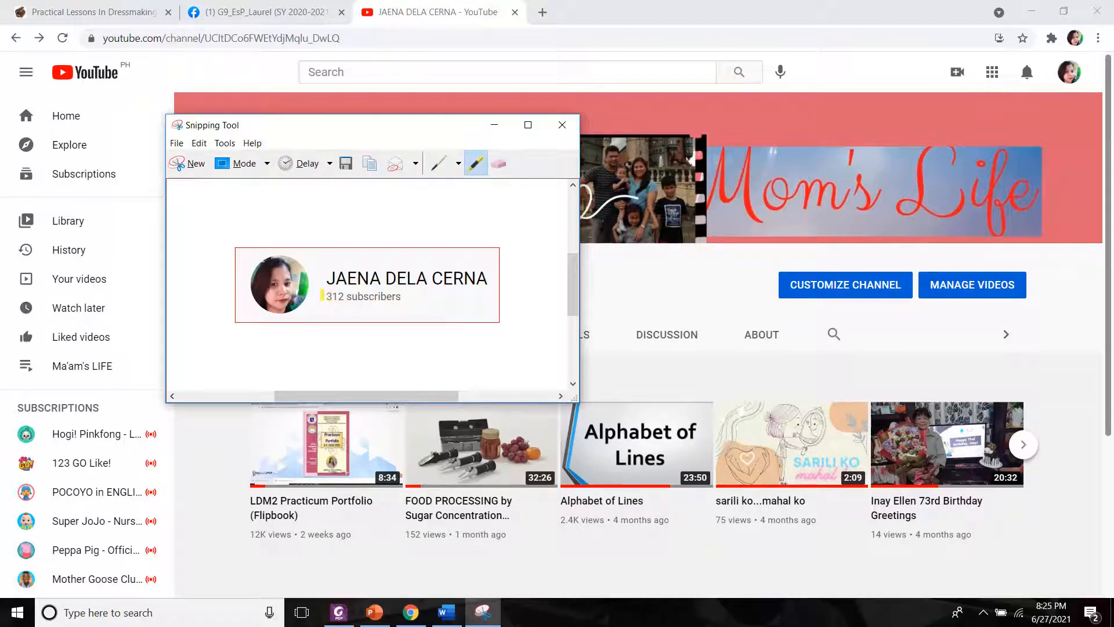
pyautogui.moveTo(322, 296); pyautogui.dragTo(401, 297)
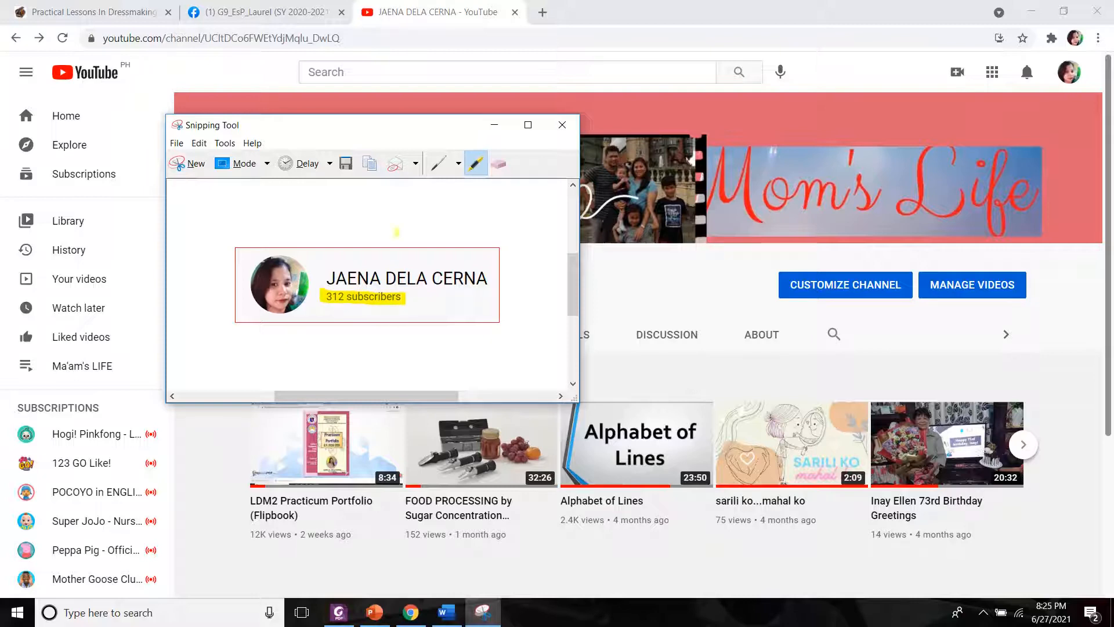
pyautogui.click(349, 167)
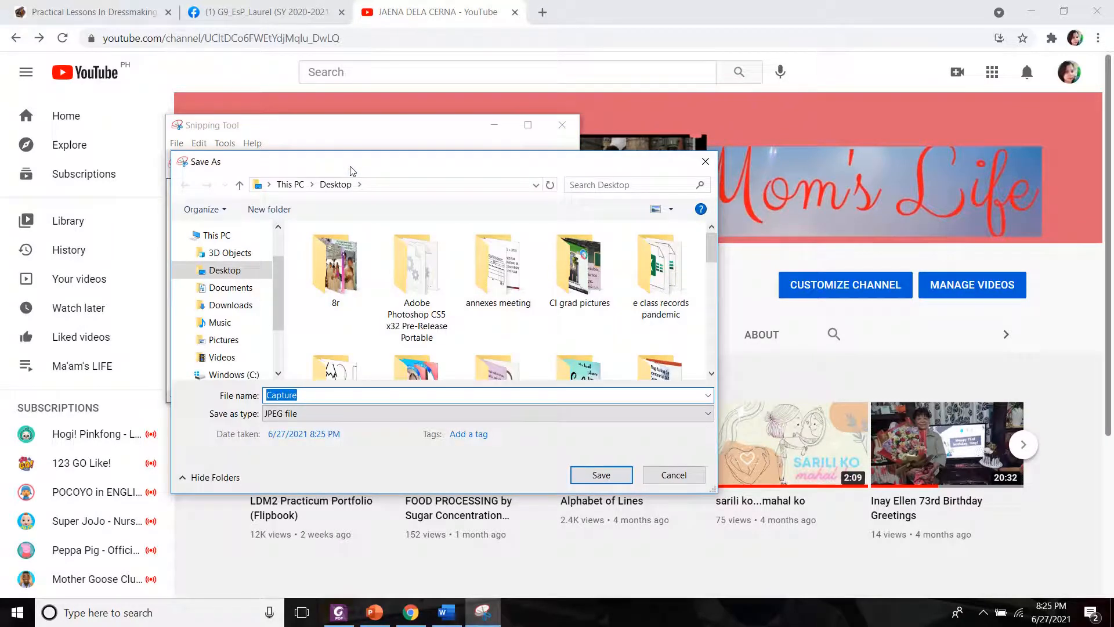
pyautogui.write('312')
pyautogui.click(437, 413)
pyautogui.click(437, 413)
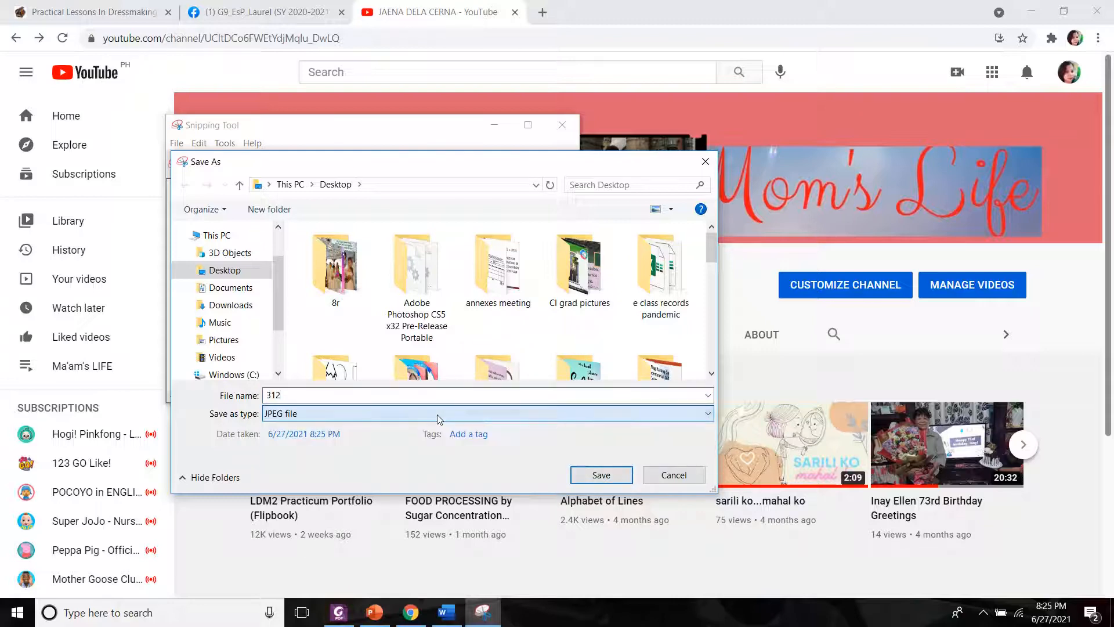
pyautogui.click(601, 476)
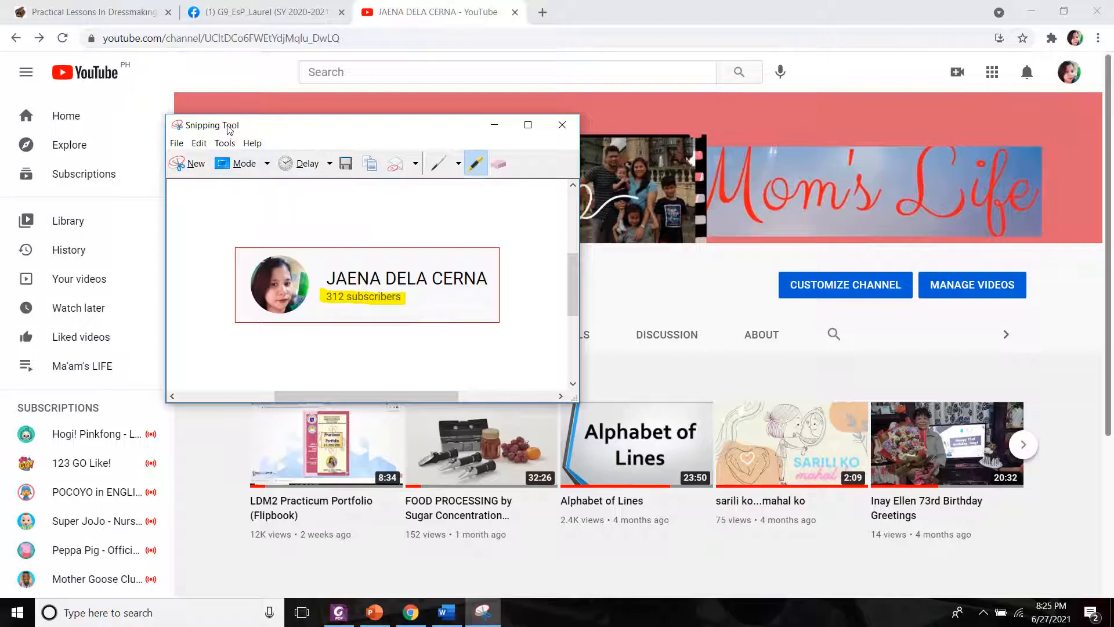
# Step: Switch to Foxit PhantomPDF and bring the numbered sewing machine diagram on page 6 fully into view at 174.80% zoom
pyautogui.moveTo(223, 126); pyautogui.dragTo(631, 171)
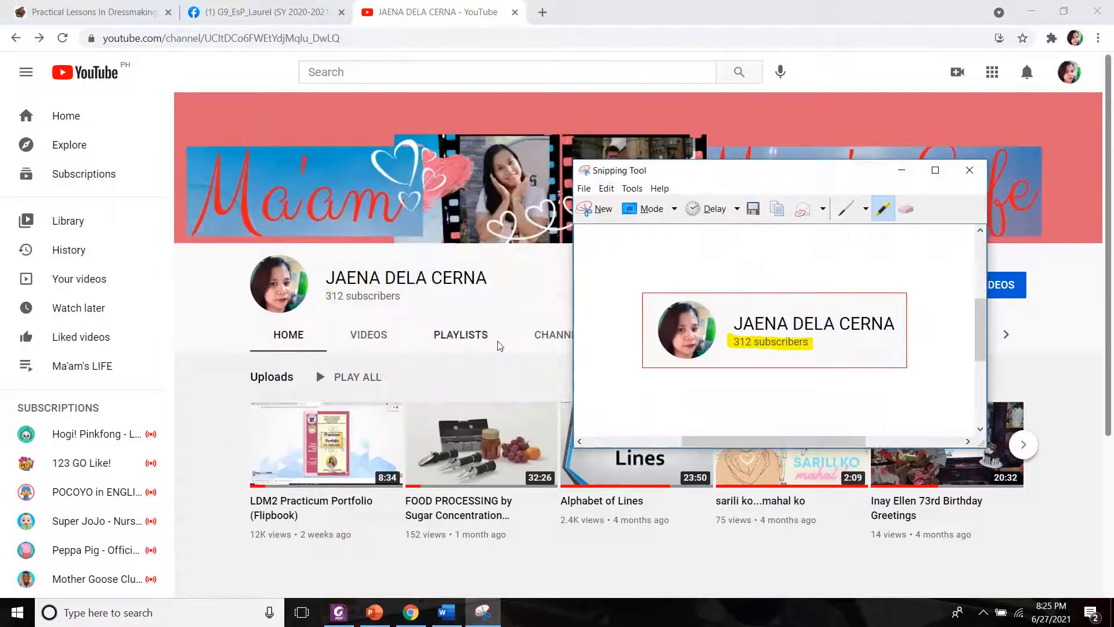
pyautogui.click(341, 614)
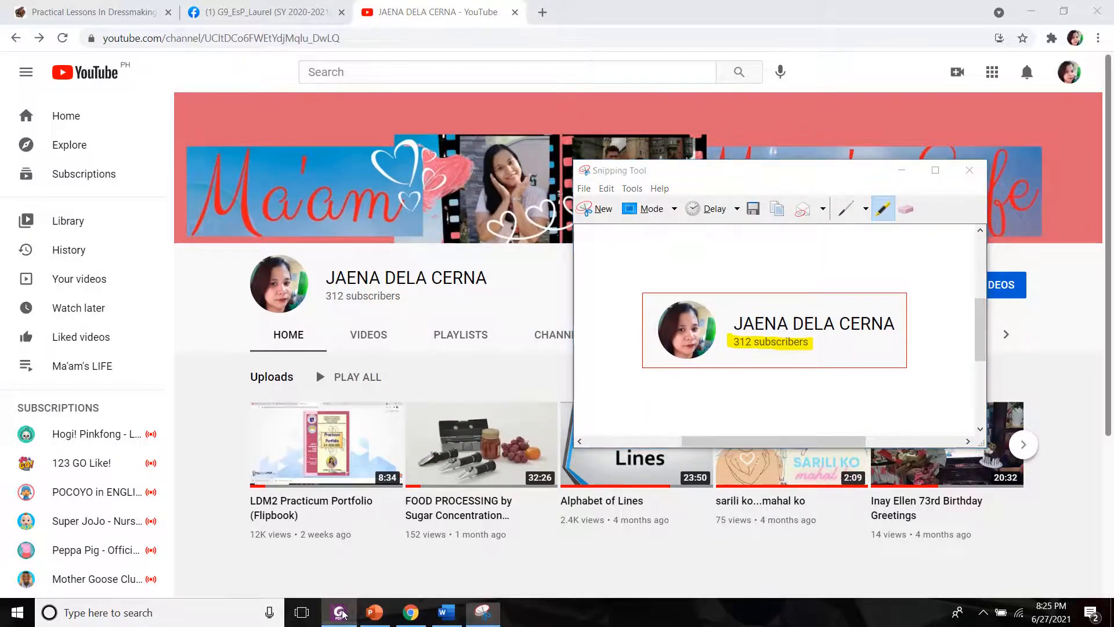
pyautogui.scroll(20, 436, 308)
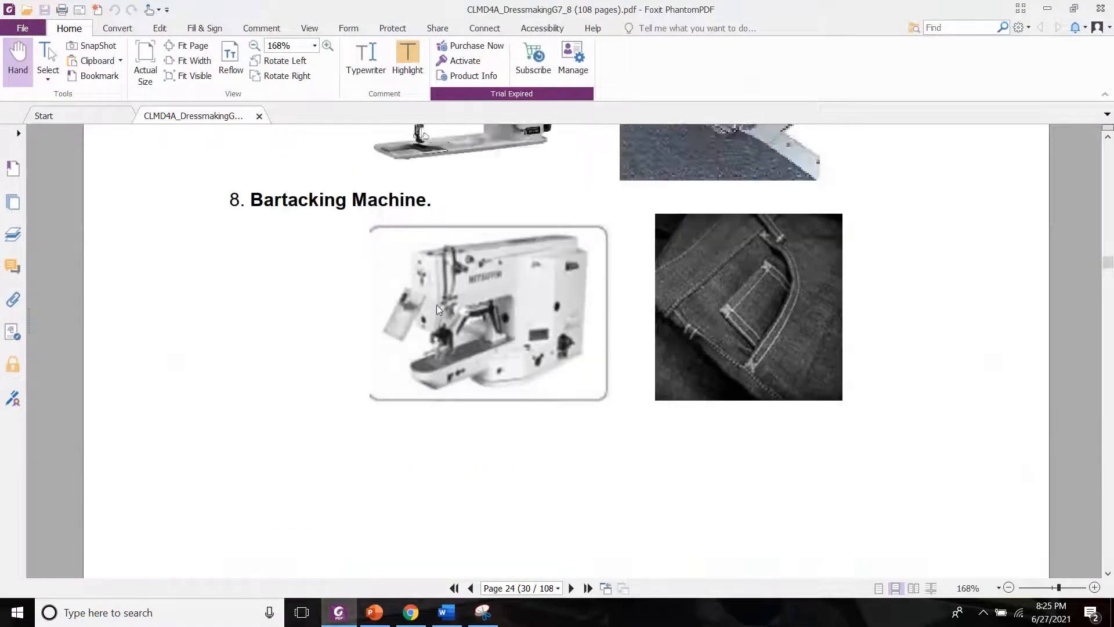
pyautogui.scroll(20, 565, 348)
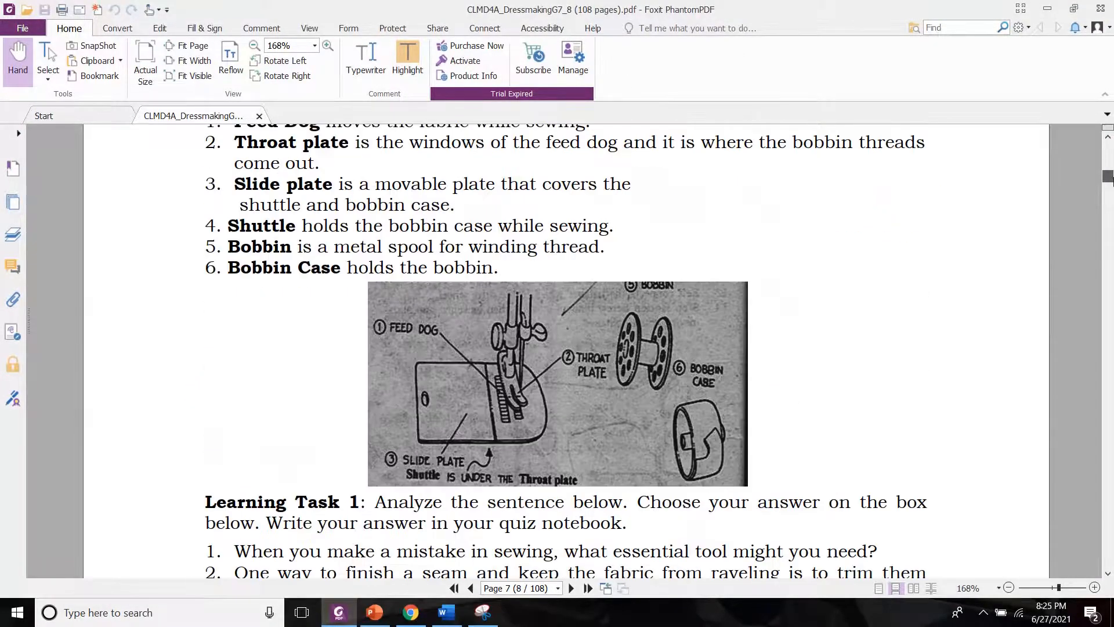
pyautogui.scroll(10, 984, 318)
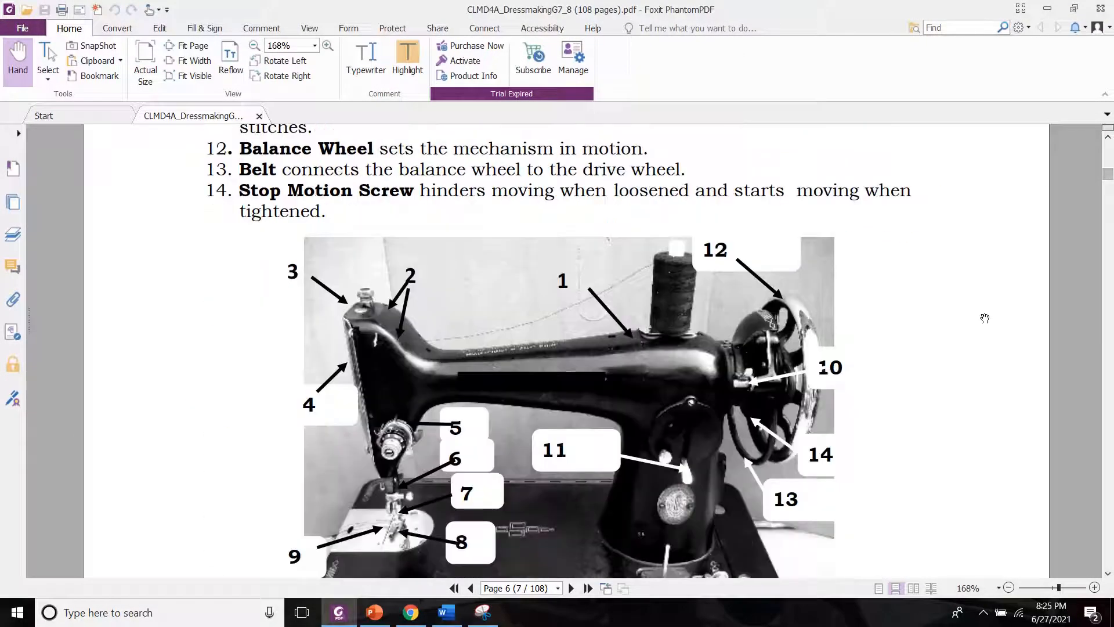
pyautogui.scroll(-4, 985, 318)
pyautogui.scroll(3, 985, 318)
pyautogui.scroll(-4, 985, 319)
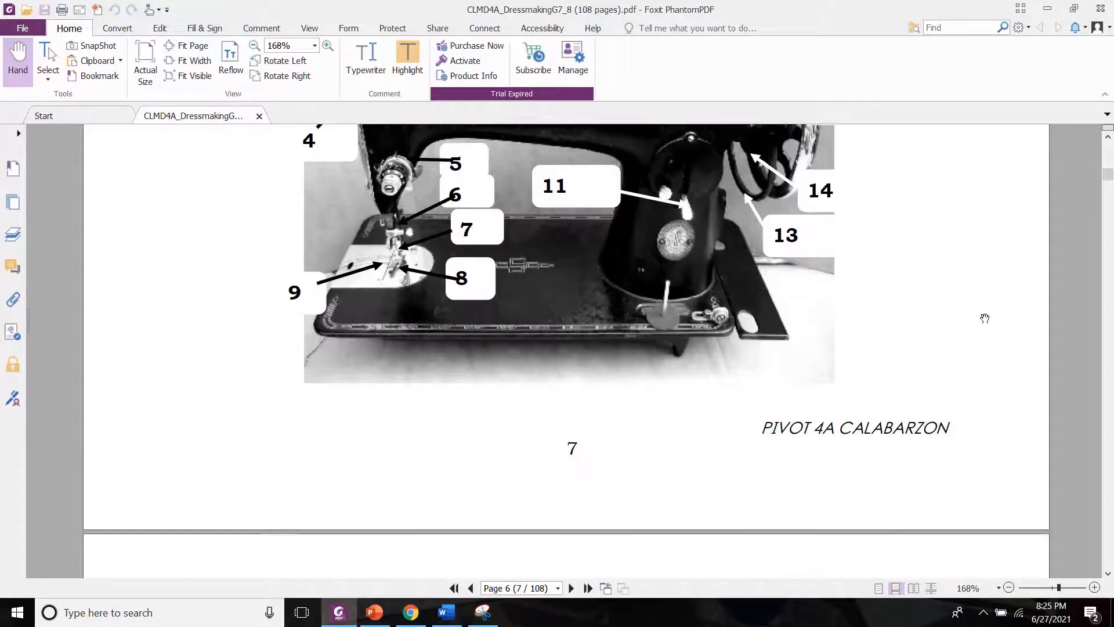
pyautogui.scroll(2, 985, 318)
pyautogui.scroll(2, 985, 318)
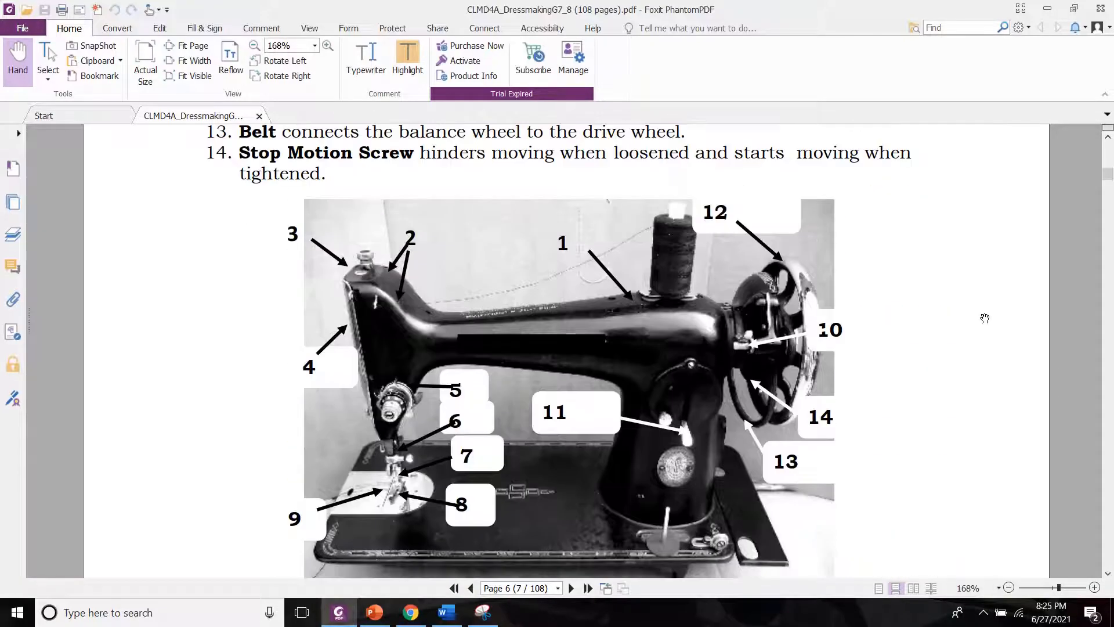
pyautogui.click(1108, 573)
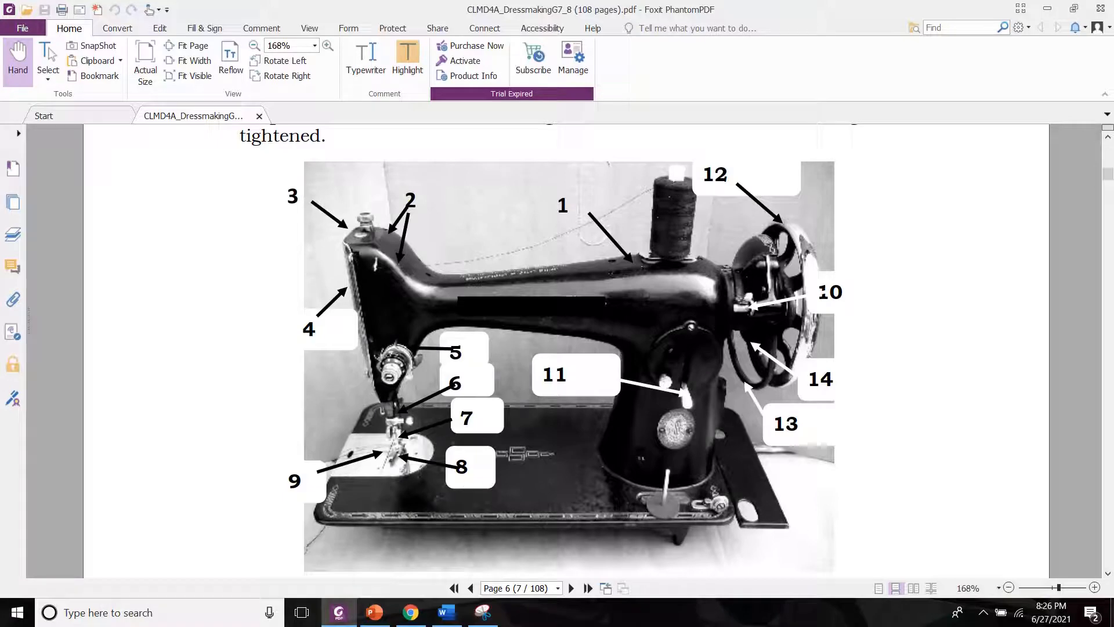
pyautogui.click(1094, 587)
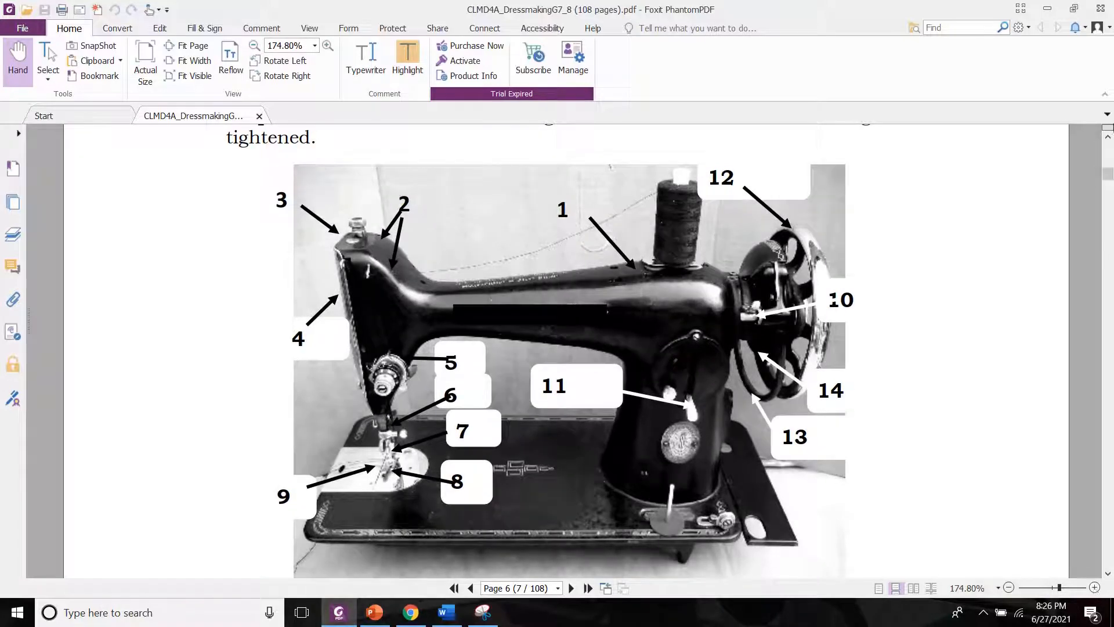
pyautogui.click(1108, 573)
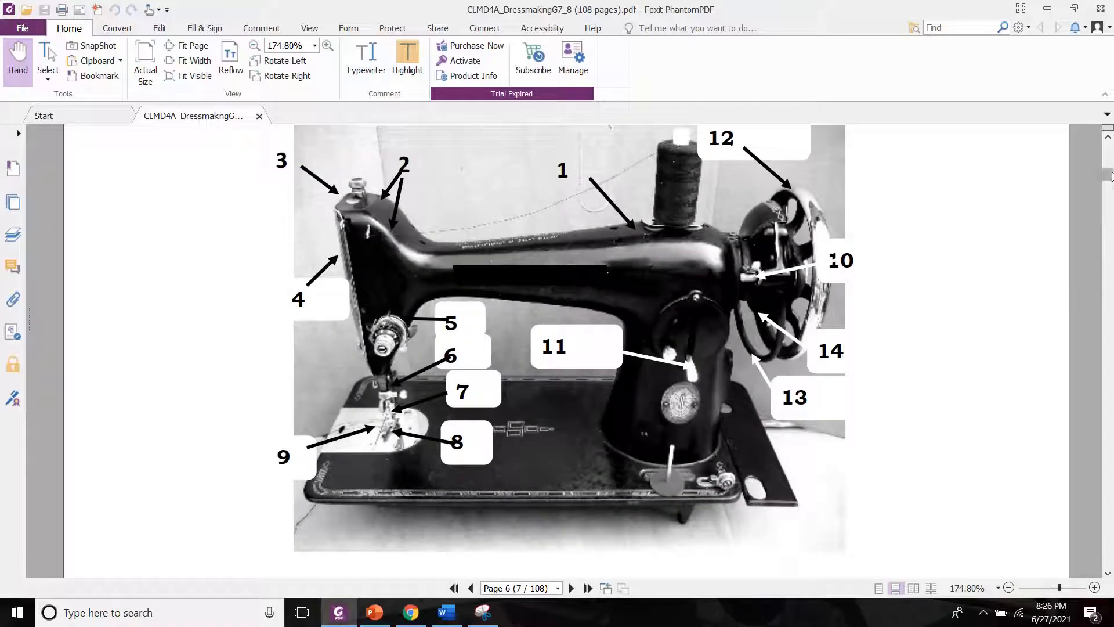
pyautogui.scroll(-10, 1111, 176)
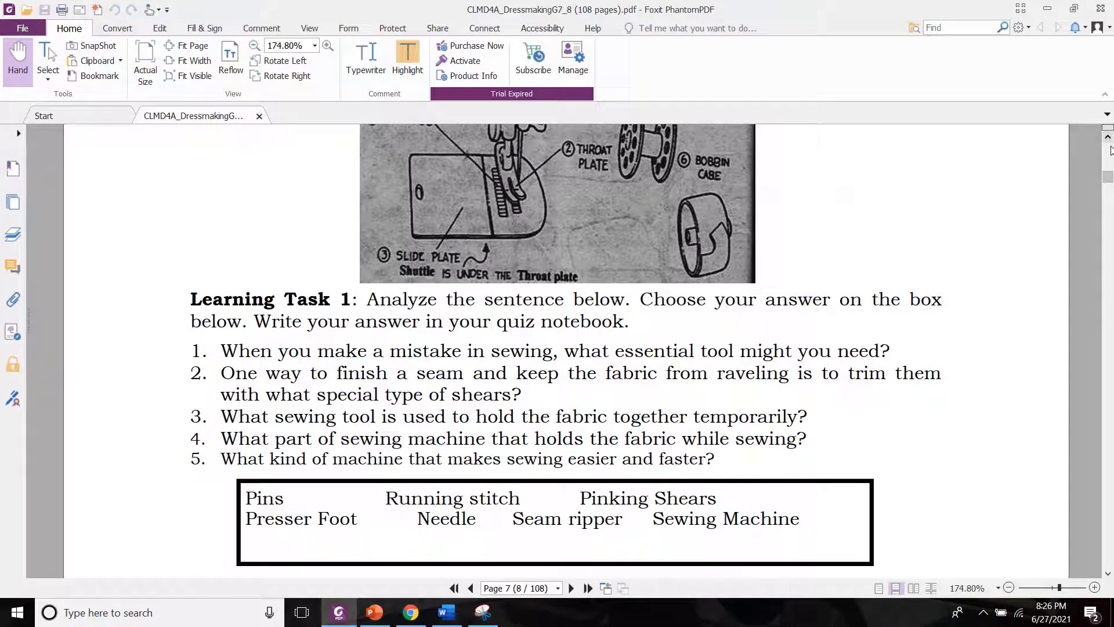
pyautogui.scroll(10, 1111, 150)
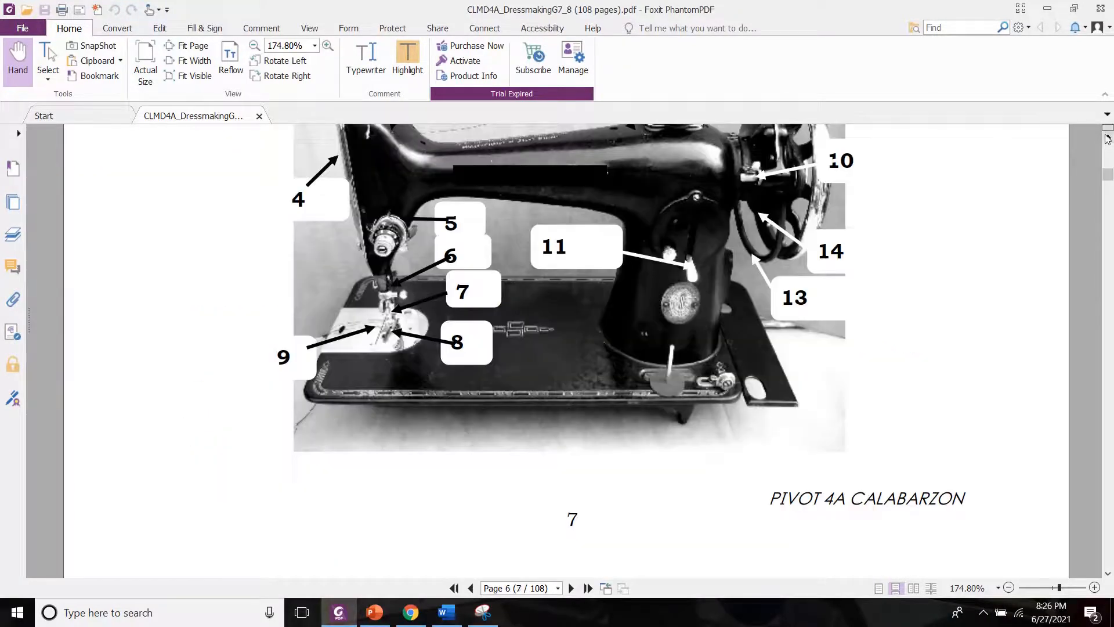
pyautogui.click(1108, 138)
pyautogui.click(1108, 138)
pyautogui.click(1108, 138)
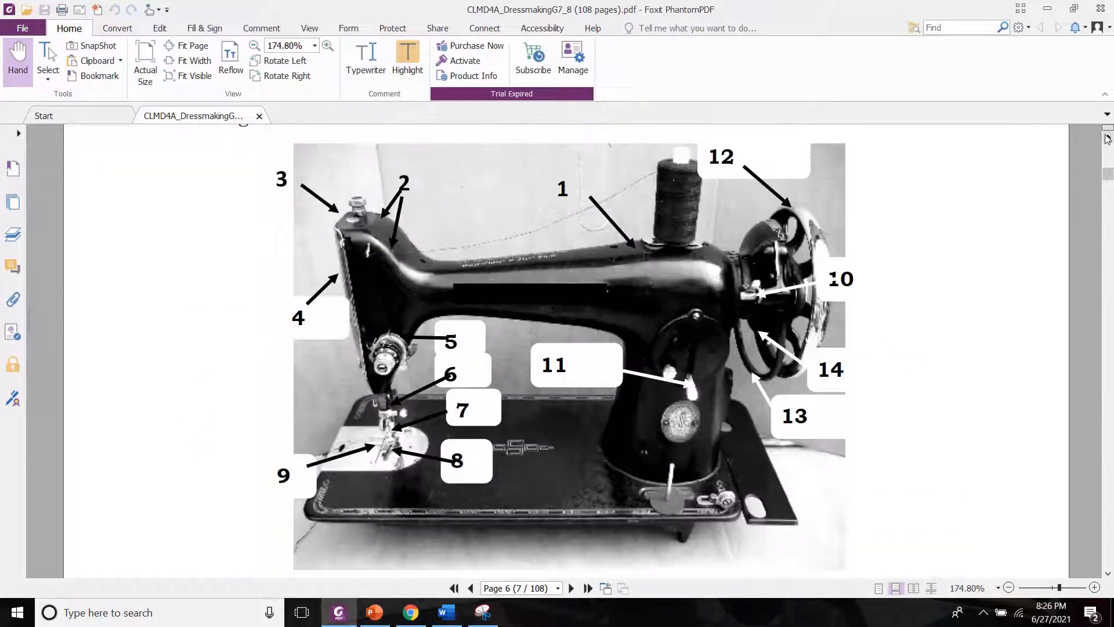
# Step: Capture a rectangular snip around the whole numbered sewing machine diagram in the PDF
pyautogui.click(480, 616)
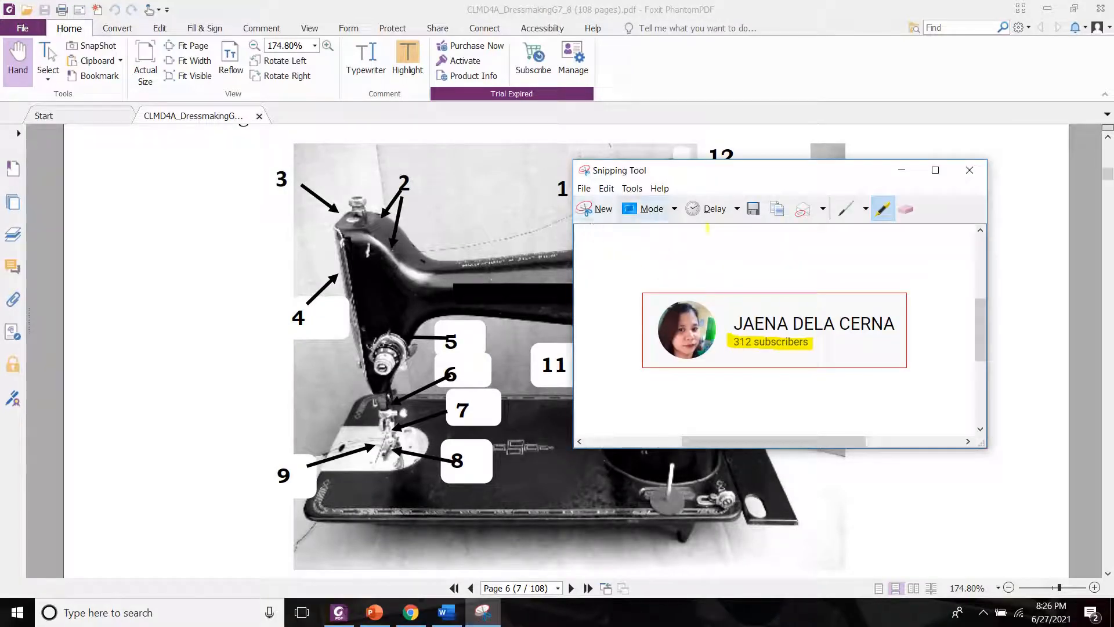
pyautogui.click(675, 210)
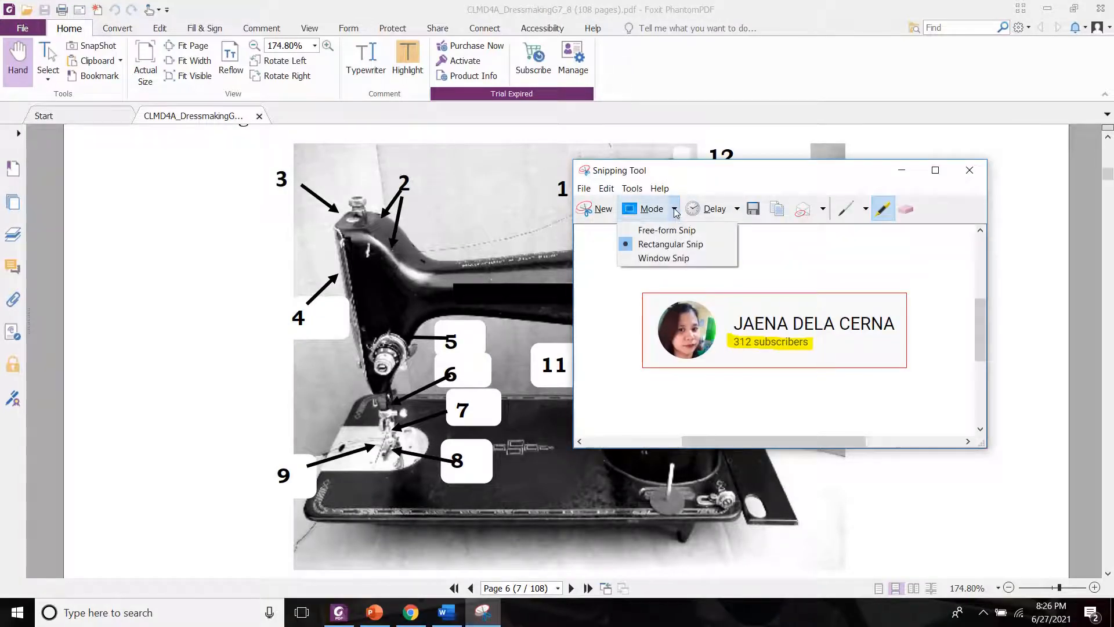
pyautogui.click(588, 212)
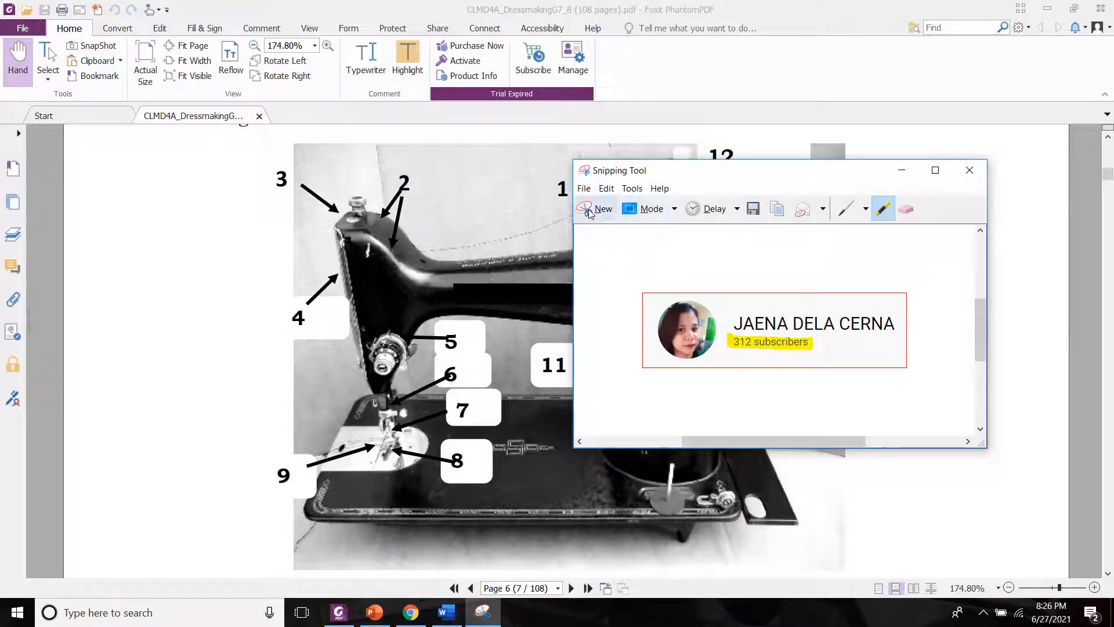
pyautogui.click(589, 210)
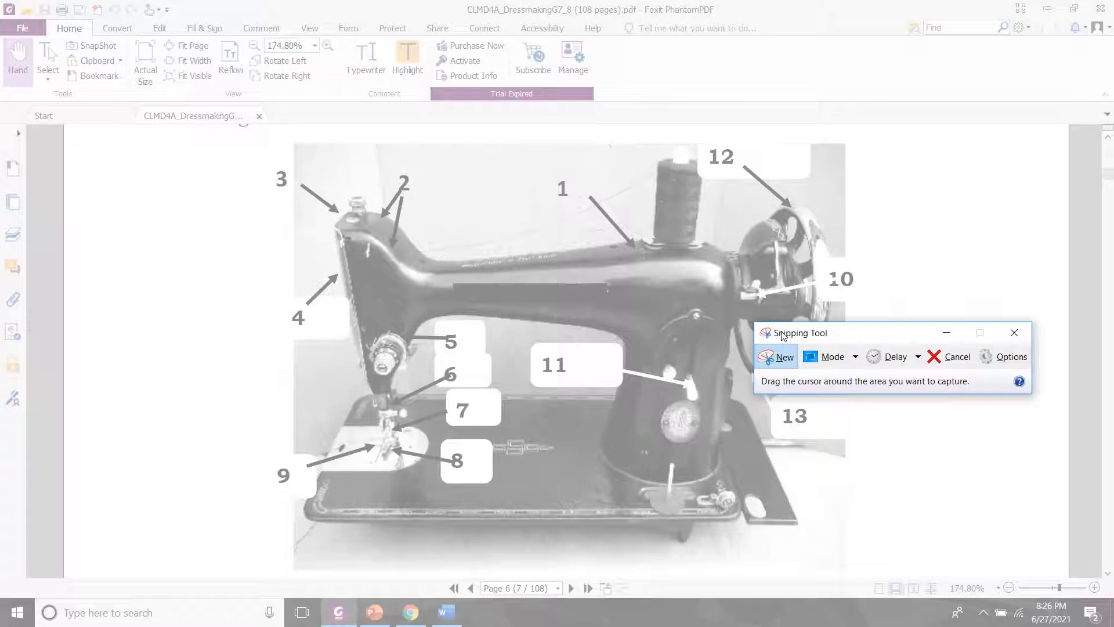
pyautogui.moveTo(783, 334); pyautogui.dragTo(967, 304)
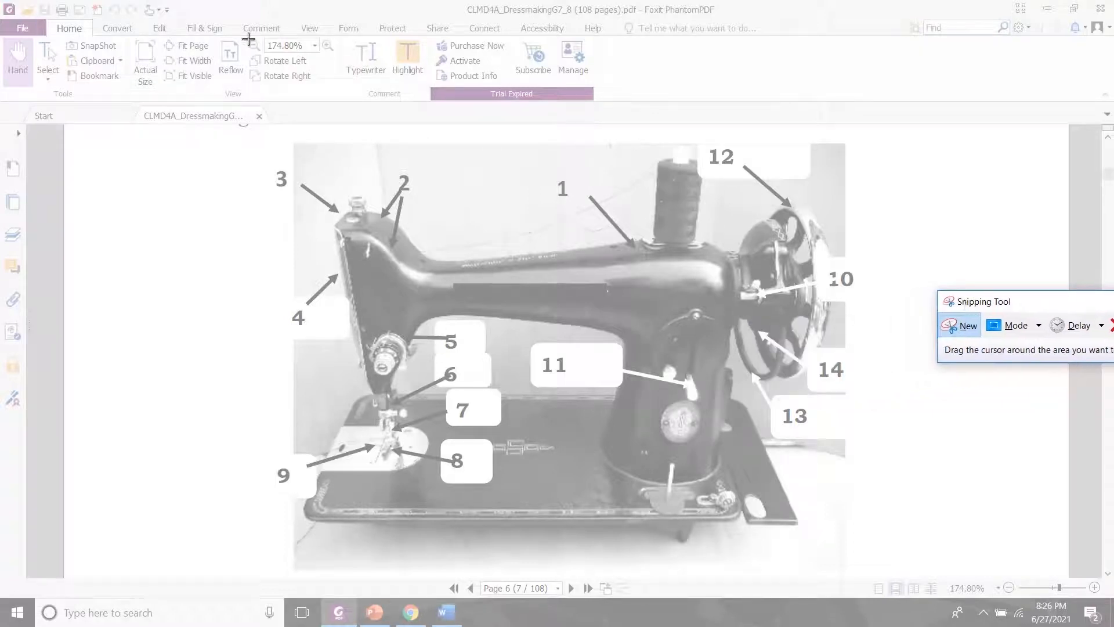
pyautogui.moveTo(258, 131); pyautogui.dragTo(874, 564)
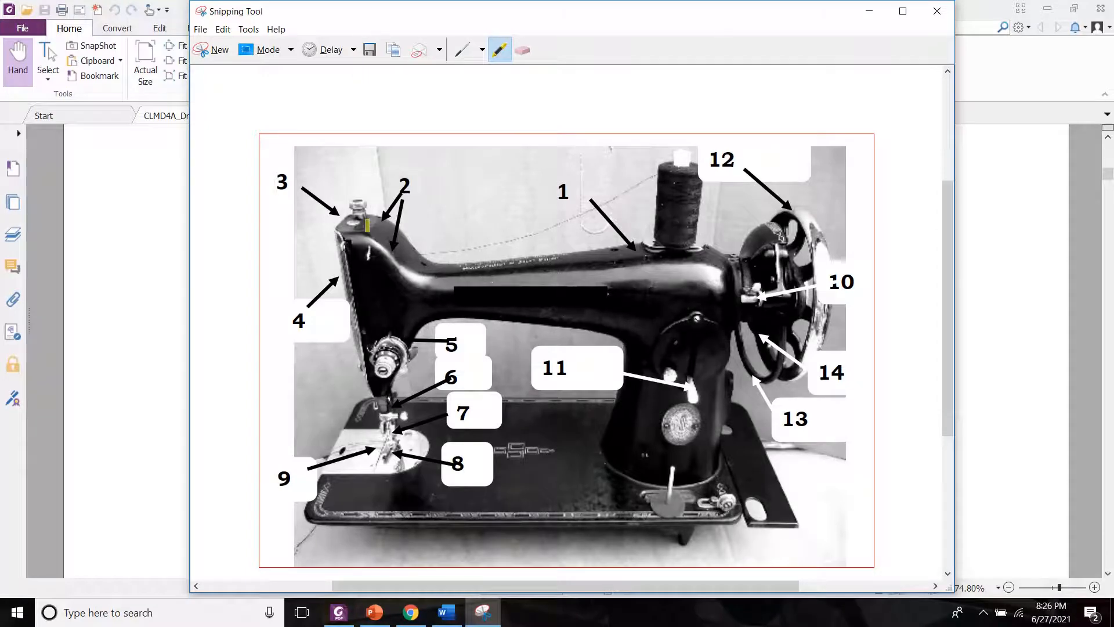
# Step: Switch to PowerPoint, paste the sewing machine snip onto slide 1 and dismiss the design suggestions
pyautogui.hotkey('alt', 'Tab')
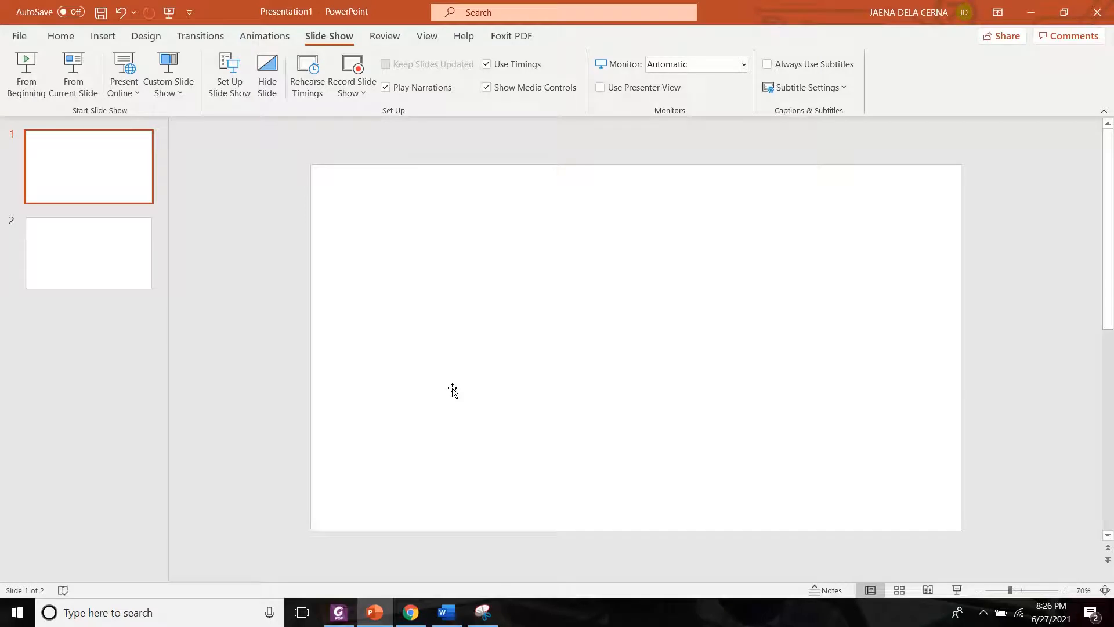
pyautogui.hotkey('ctrl', 'v')
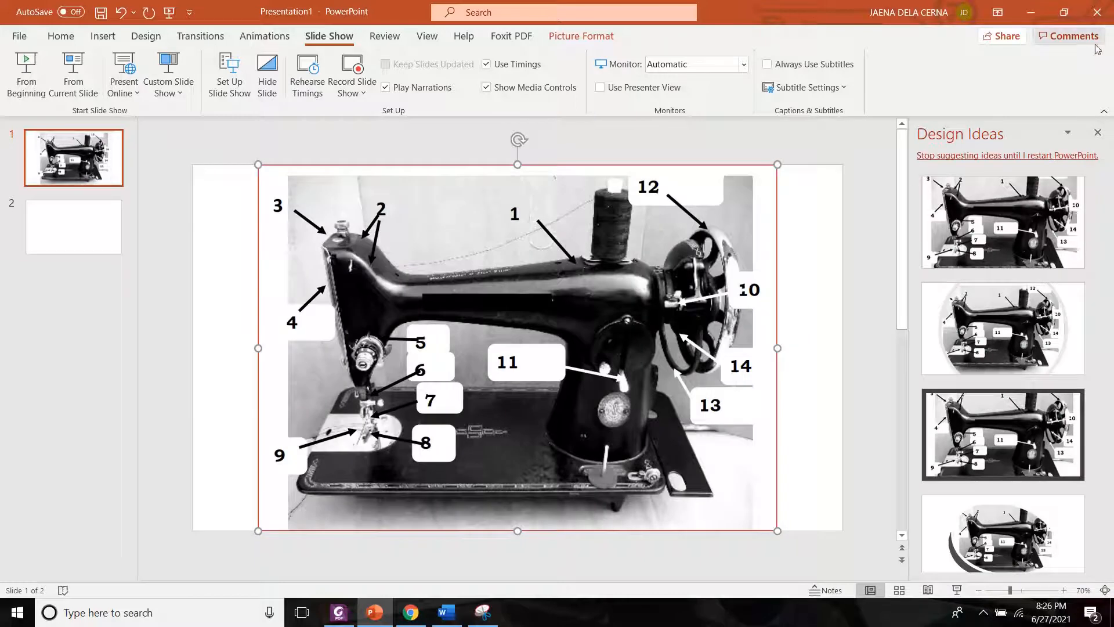
pyautogui.click(1099, 134)
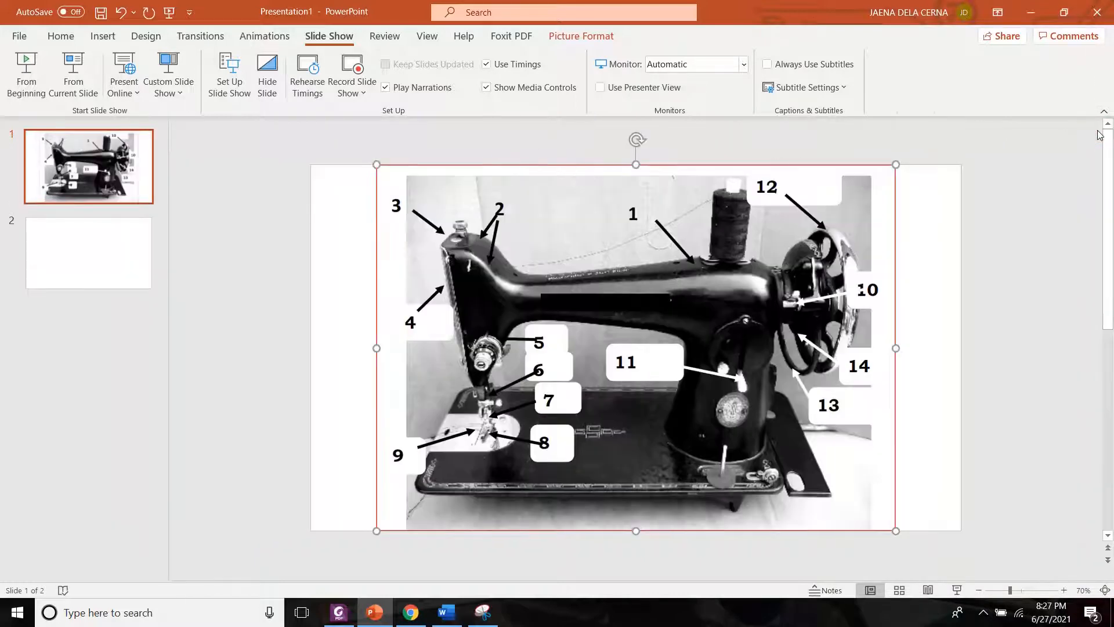
pyautogui.click(134, 248)
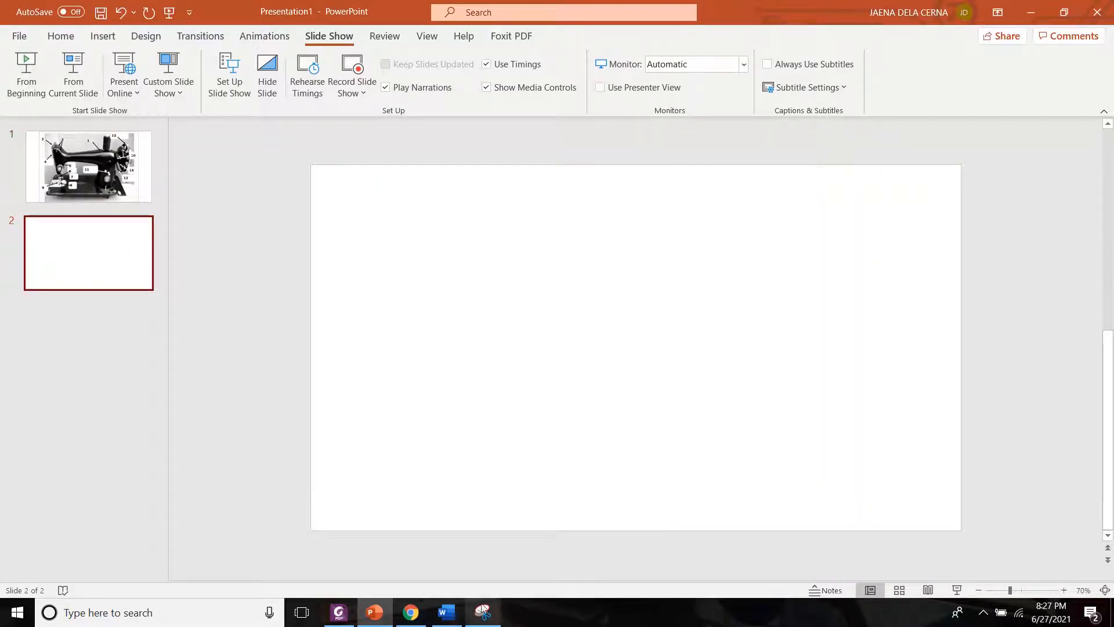
pyautogui.click(72, 153)
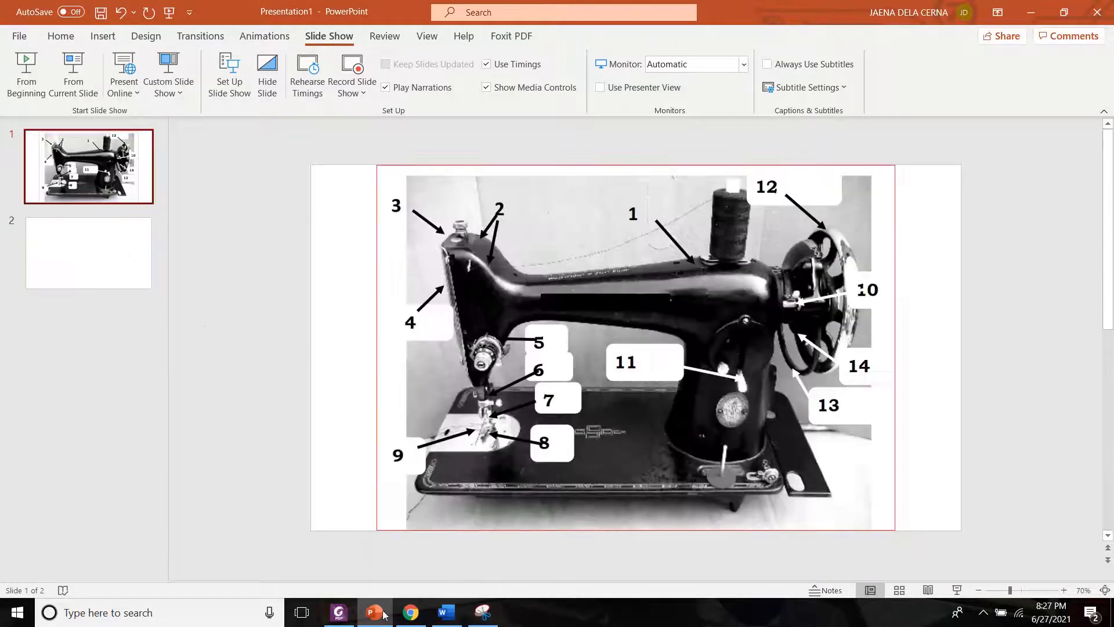
# Step: Switch back to the sewing machine diagram in Foxit PhantomPDF
pyautogui.moveTo(407, 620)
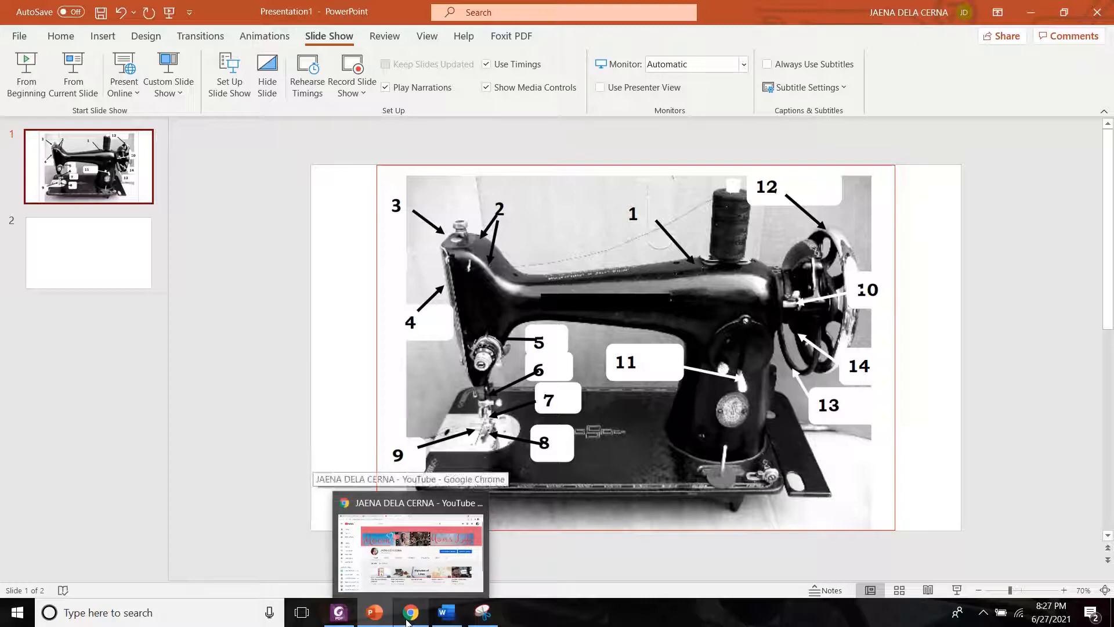
pyautogui.click(484, 614)
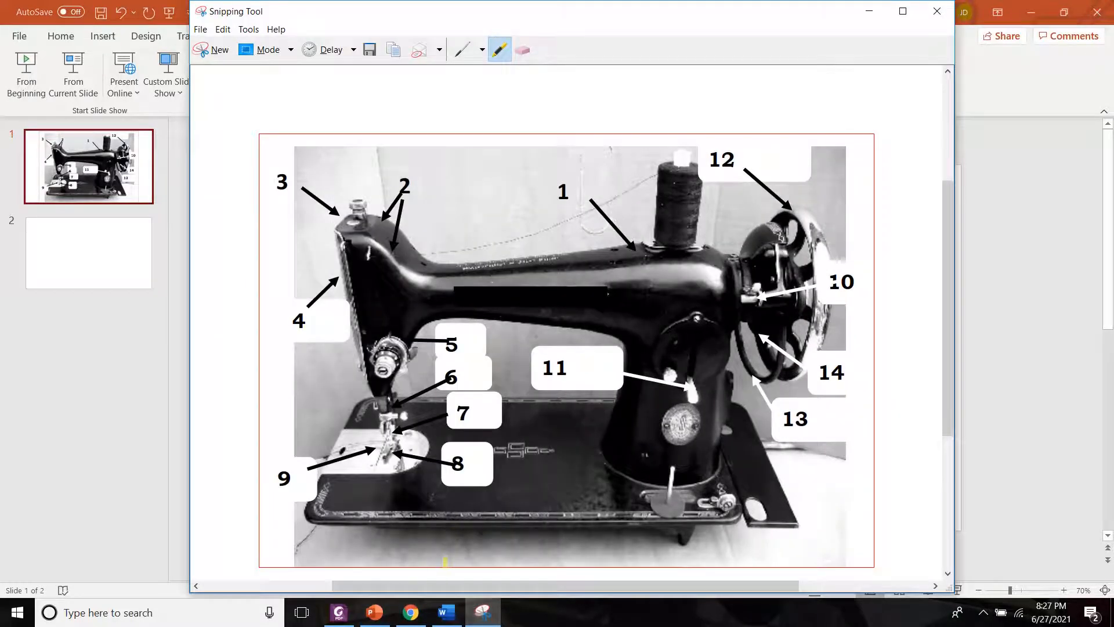
pyautogui.click(341, 614)
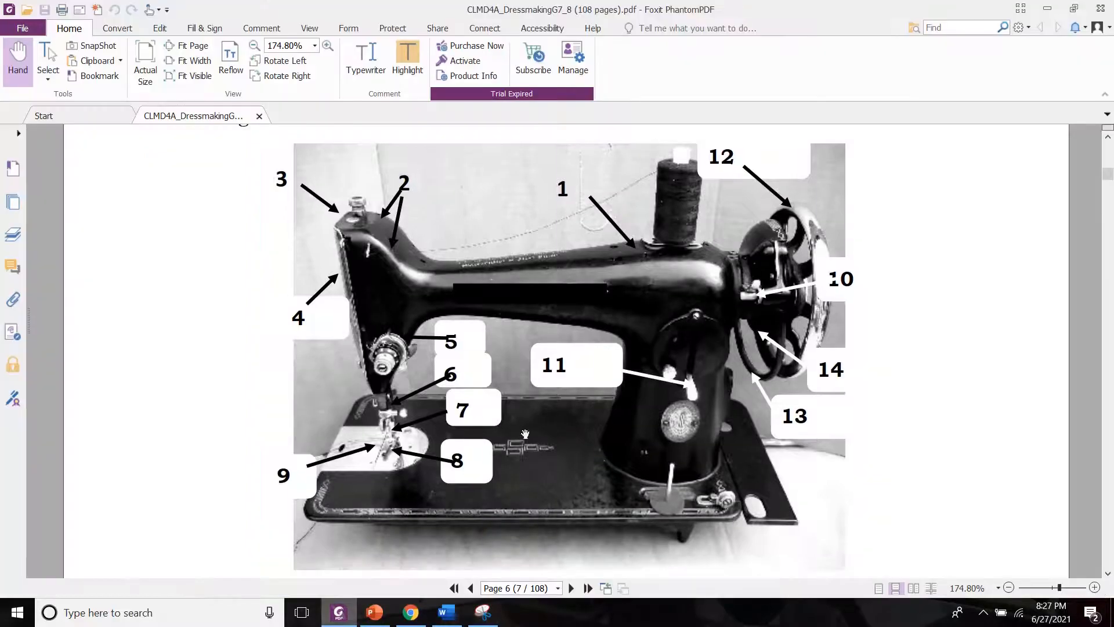